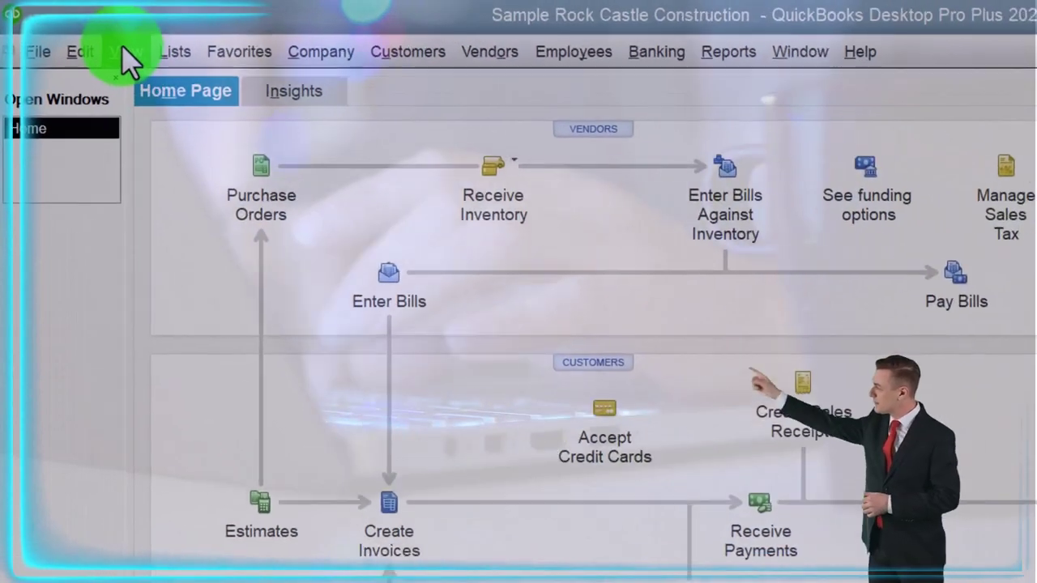
click(78, 34)
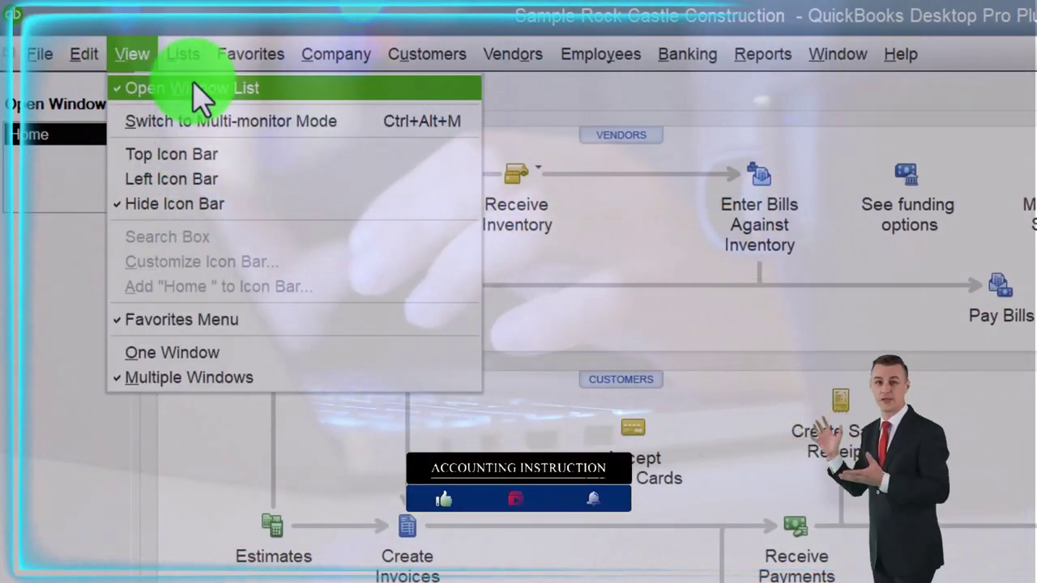
click(53, 264)
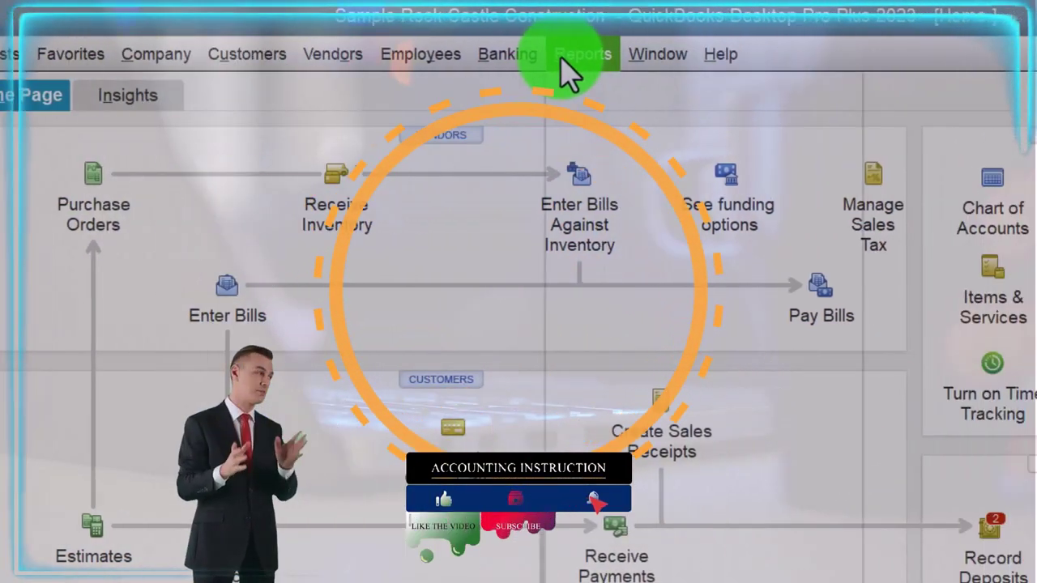
Open the Profit & Loss Standard report and set its date range from 01/01/2024 to 12/31/2024.
click(753, 55)
mouse_move(393, 298)
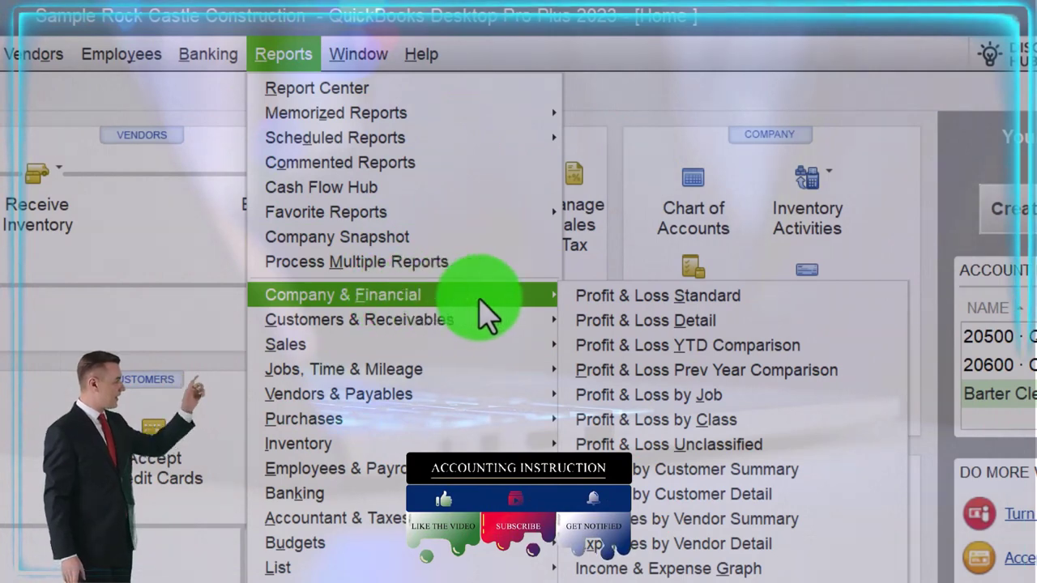
click(599, 312)
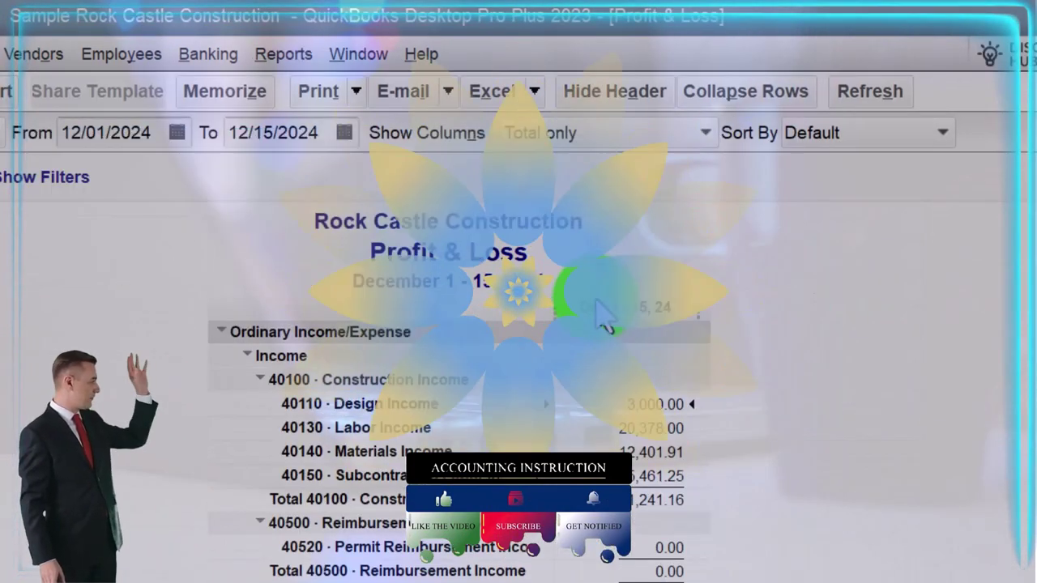
text(0)
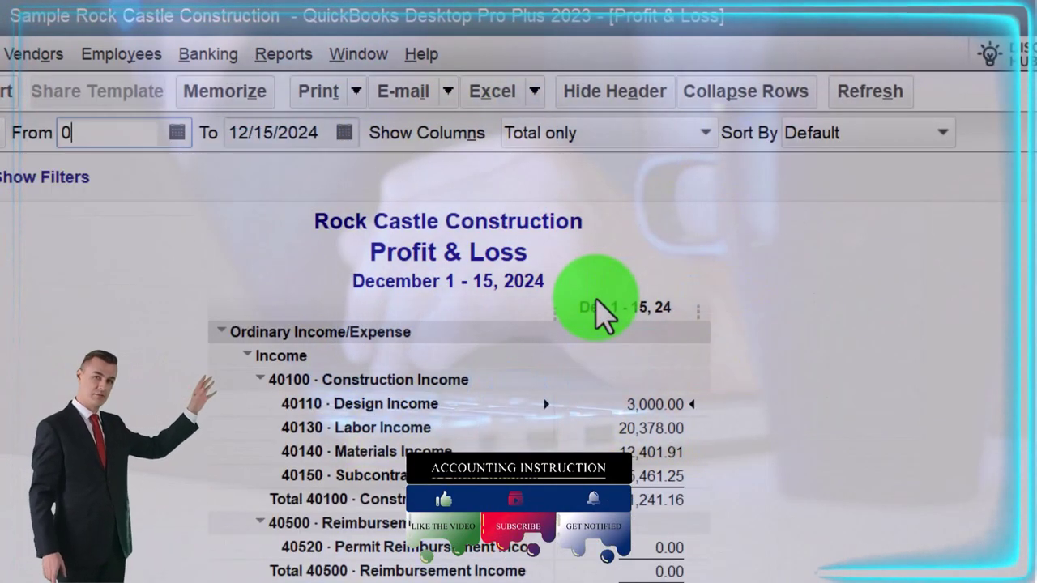
text(1/01/2024)
key(Tab)
text(12312024)
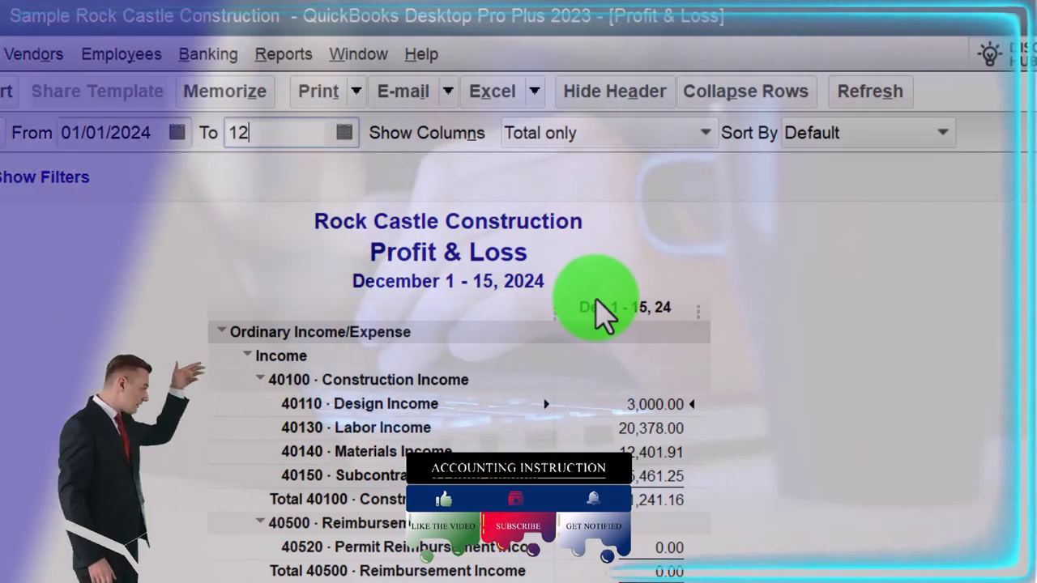
key(Tab)
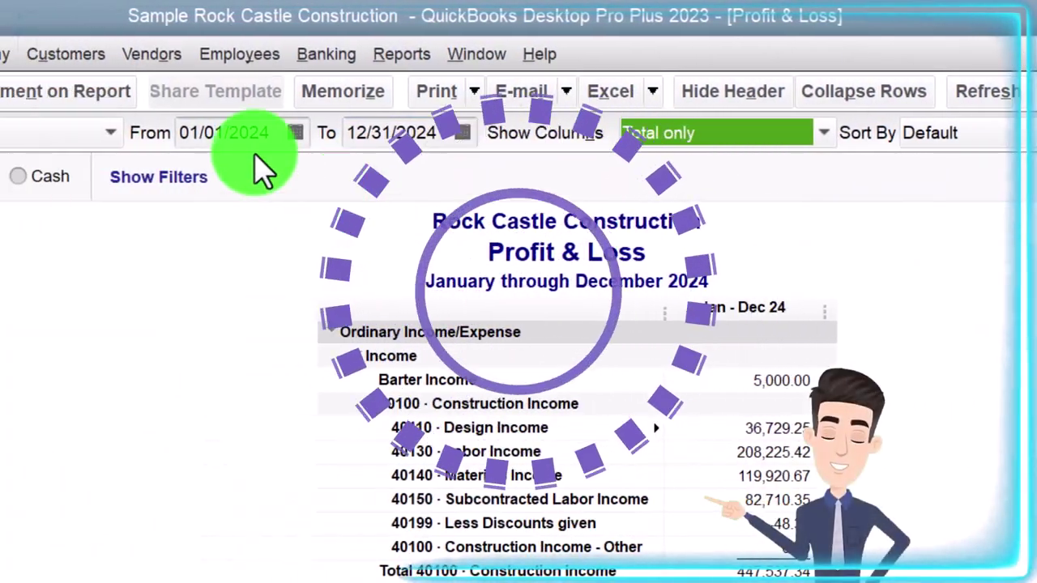
Enlarge the column label font of the Profit & Loss report and apply the change to all related fonts.
click(105, 89)
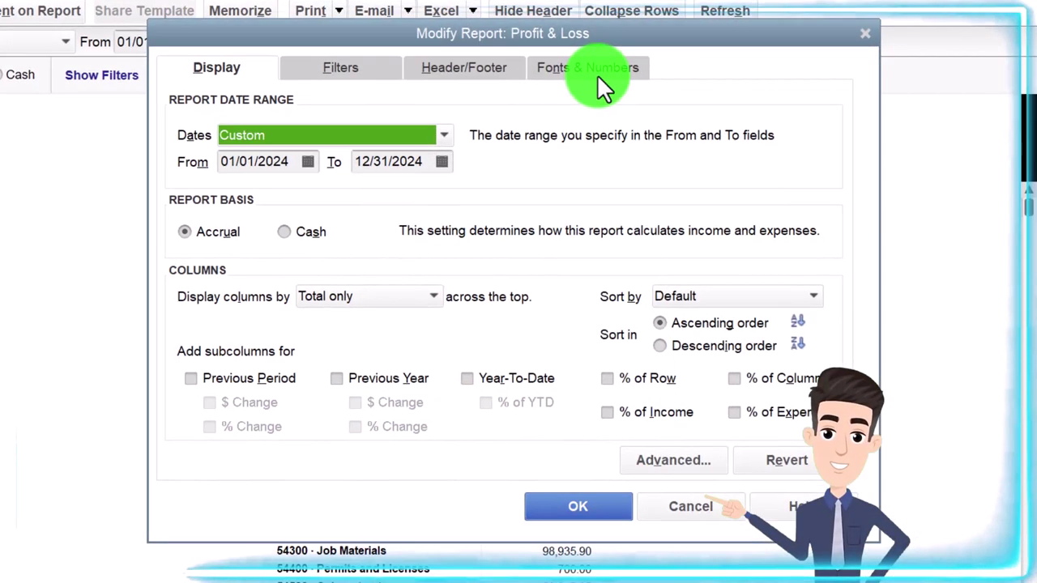
click(597, 74)
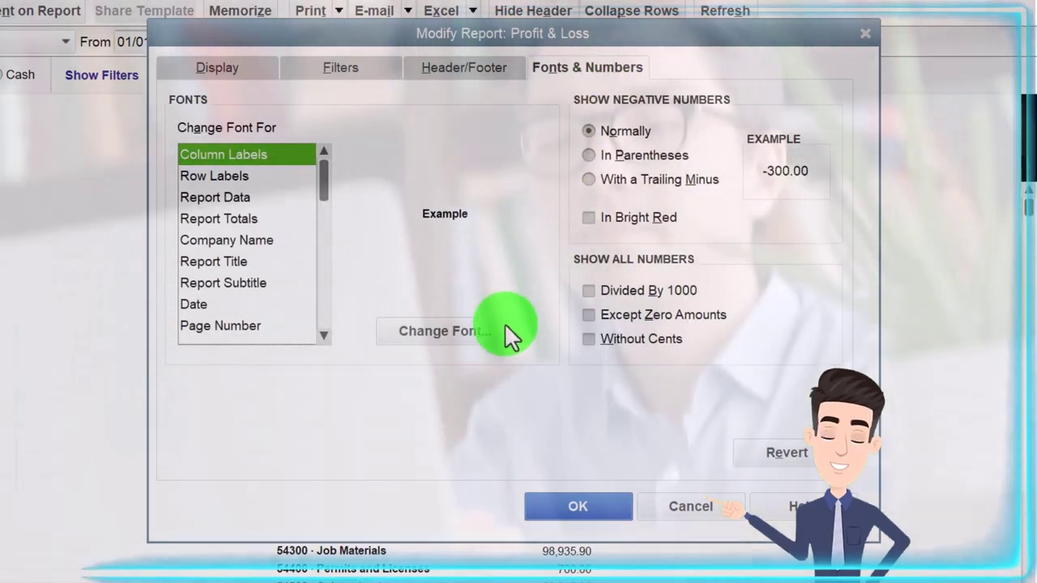
click(497, 330)
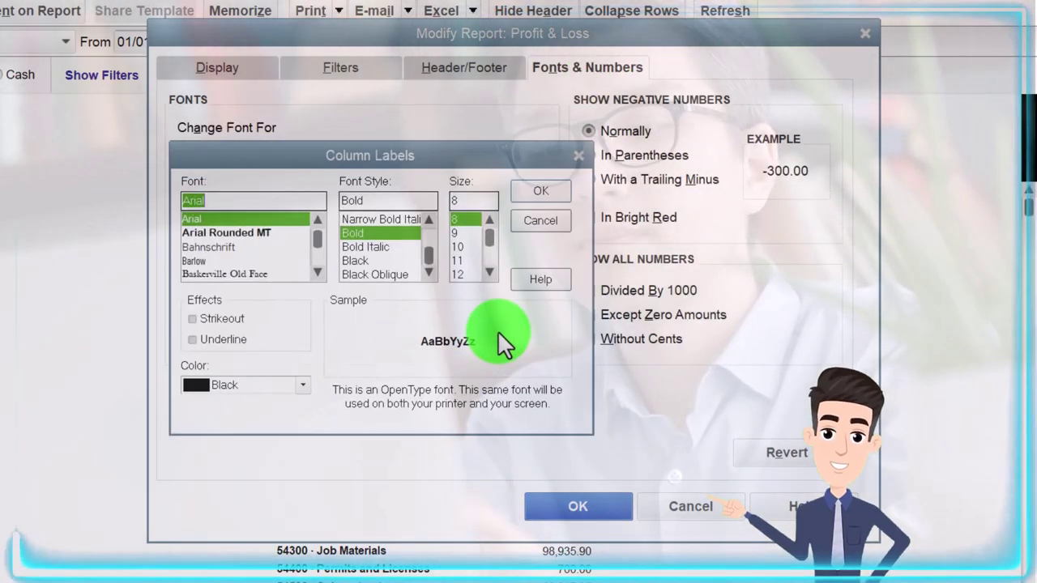
click(516, 187)
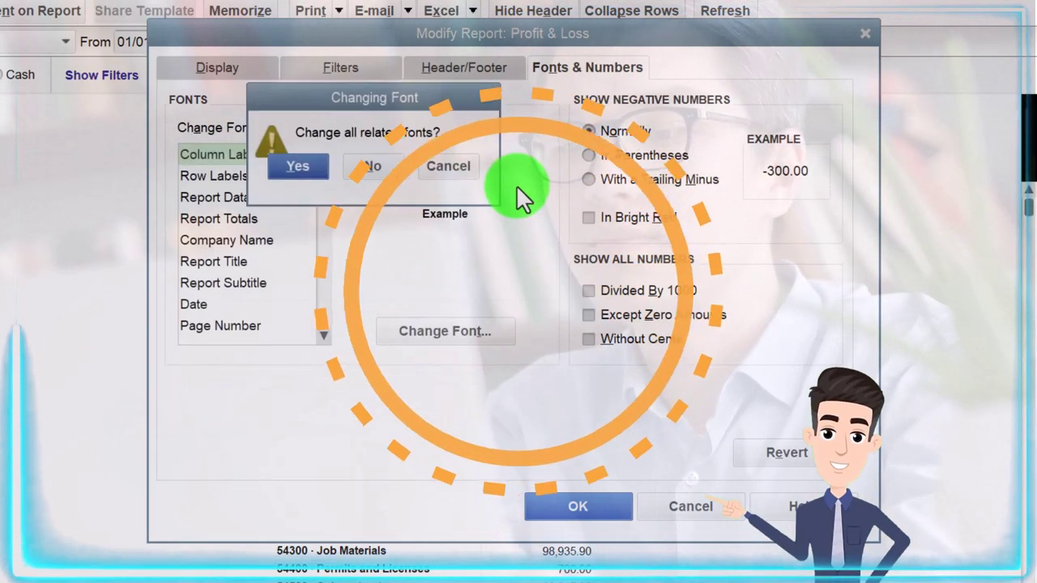
click(288, 166)
click(580, 508)
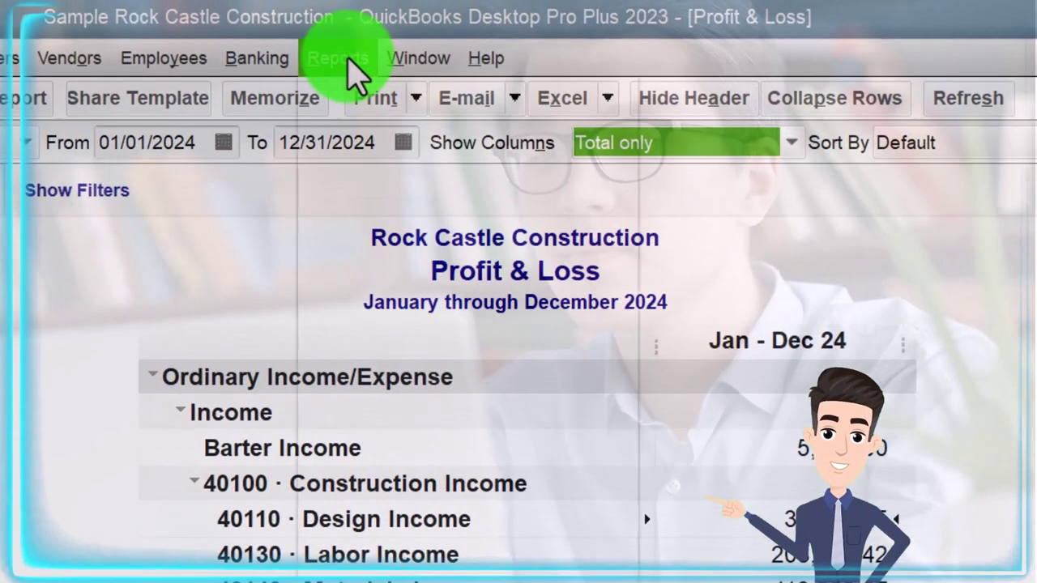
Open the Balance Sheet Standard report and set its dates to This Fiscal Year.
click(331, 36)
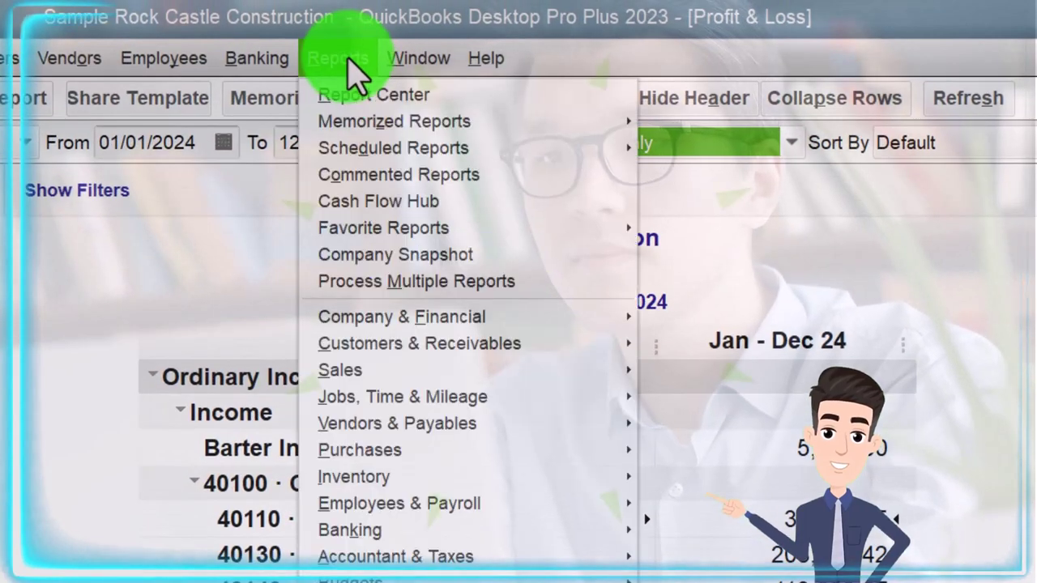
mouse_move(458, 318)
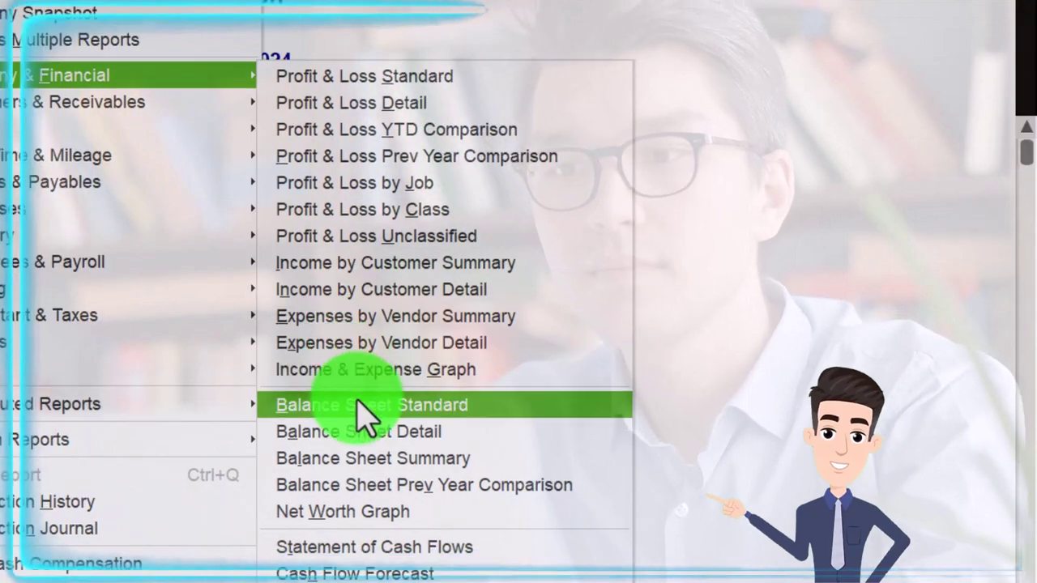
click(552, 526)
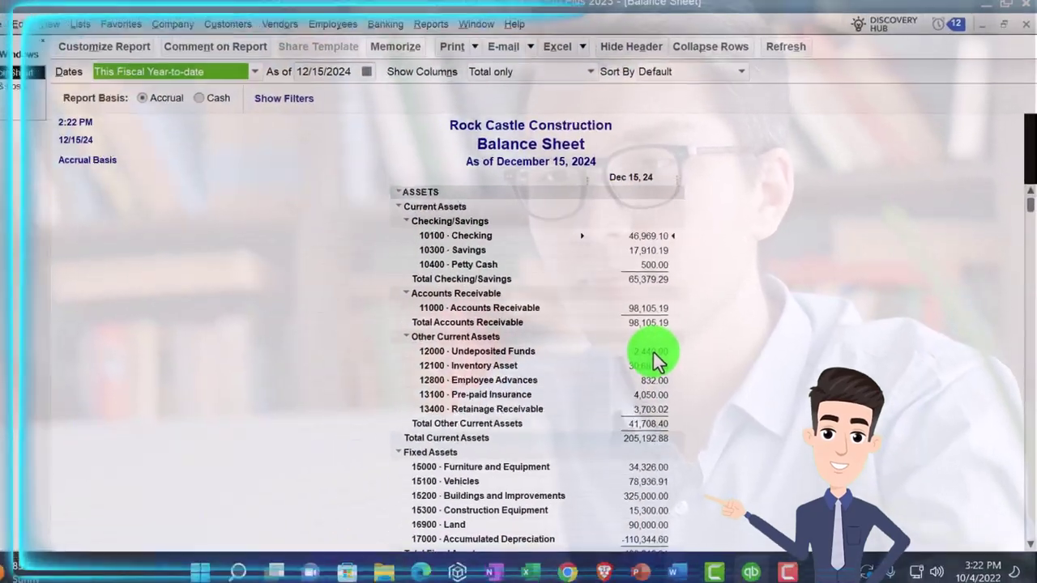
click(254, 71)
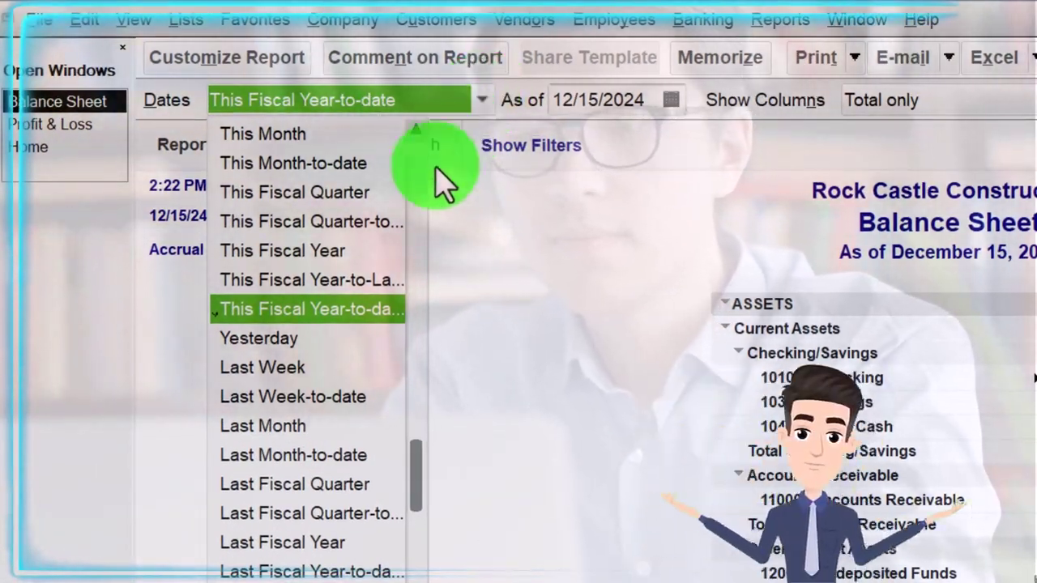
click(334, 257)
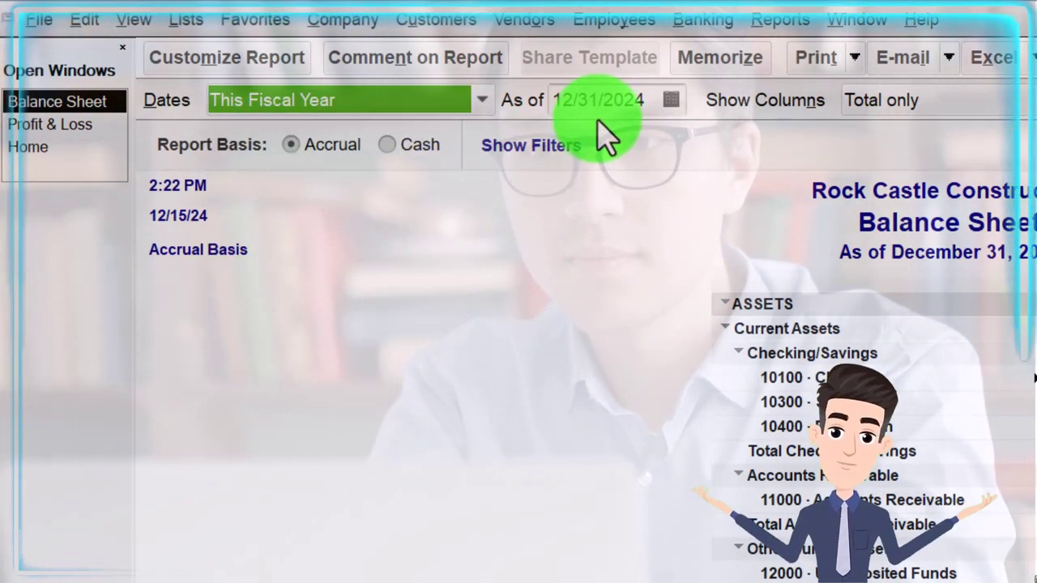
Enlarge the column label font of the Balance Sheet report and apply the change to all related fonts.
click(231, 58)
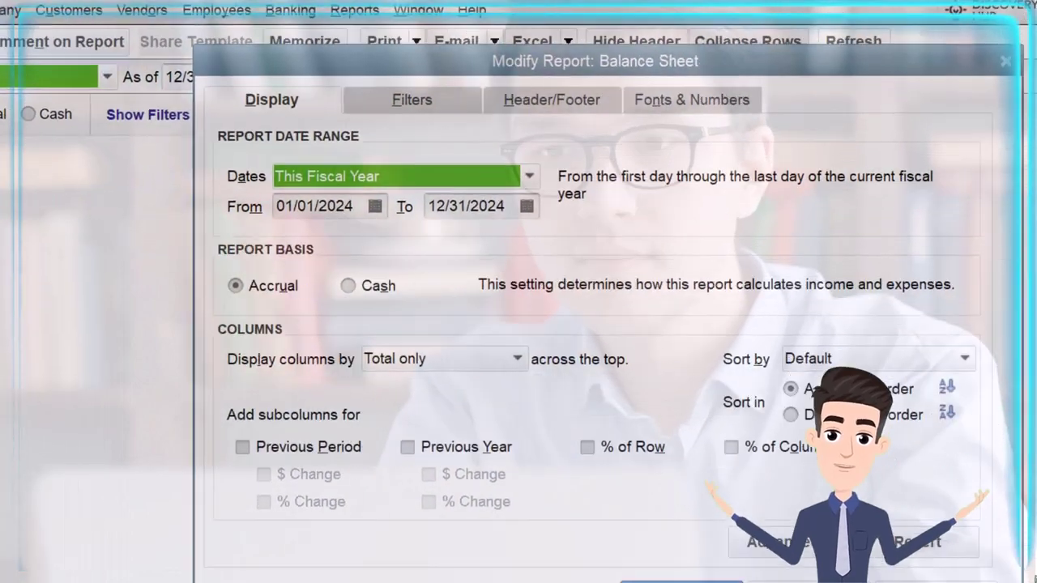
click(594, 92)
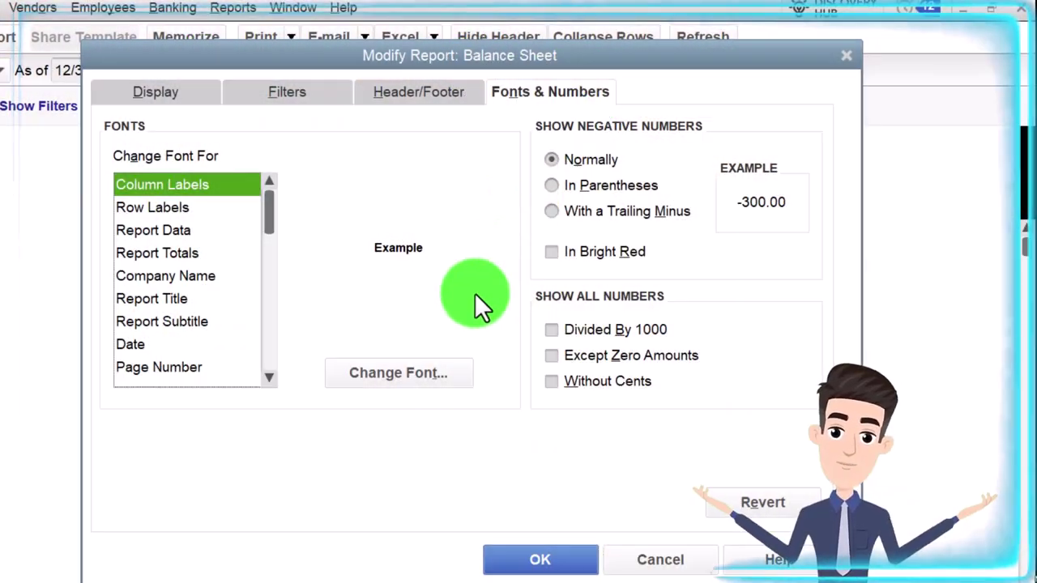
click(433, 368)
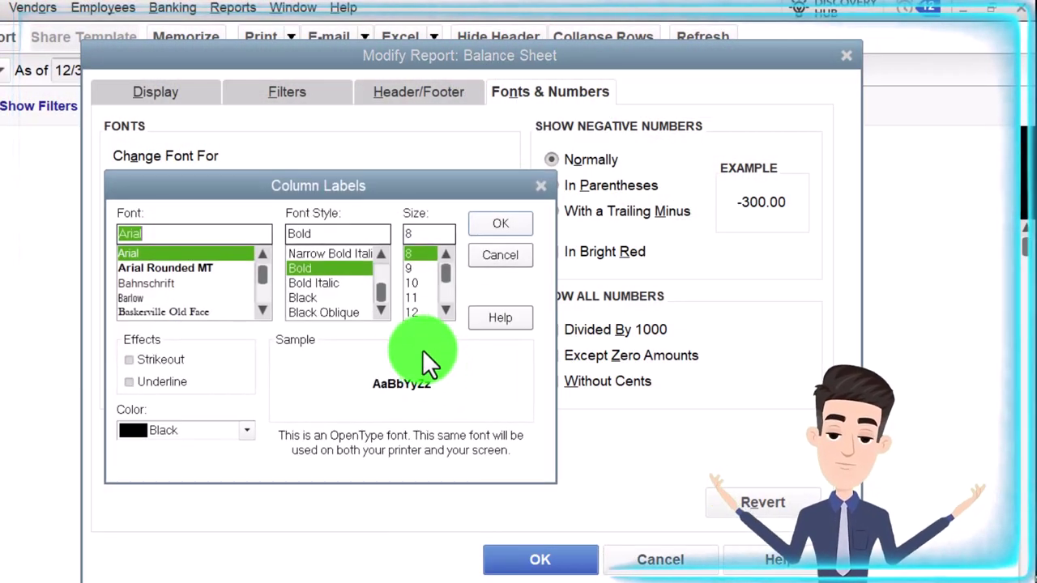
click(493, 227)
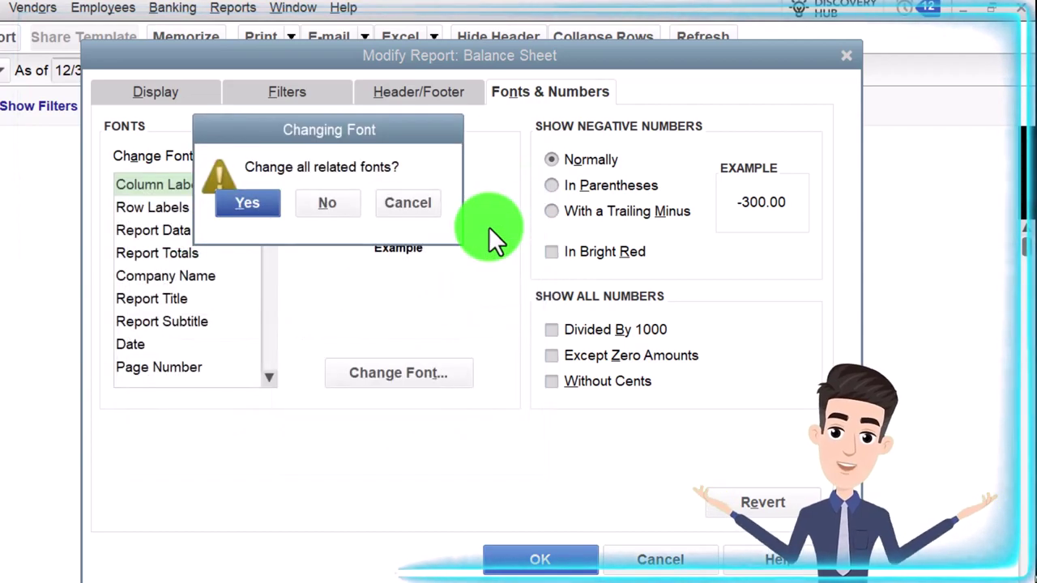
click(243, 204)
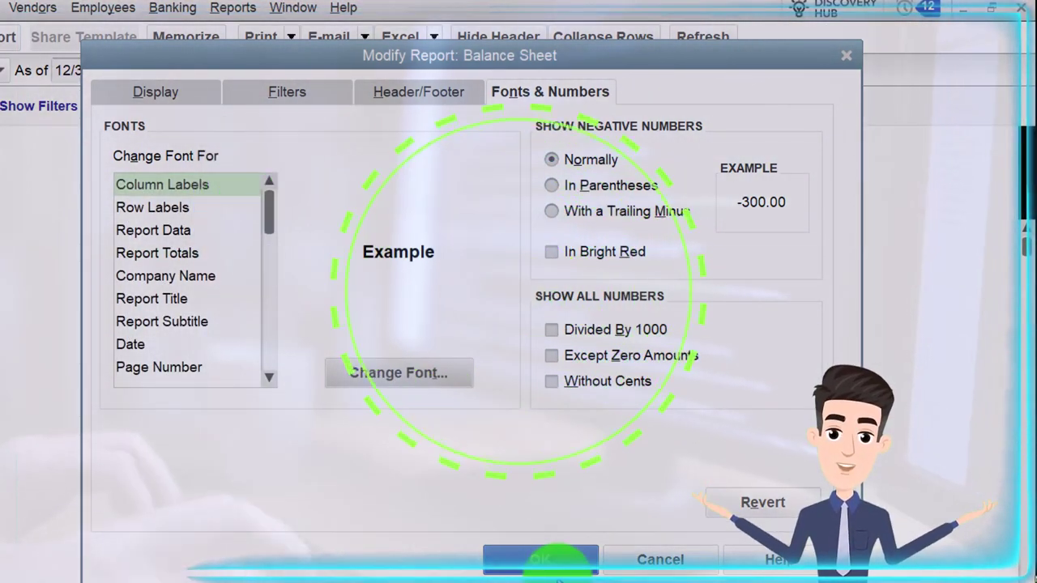
click(547, 559)
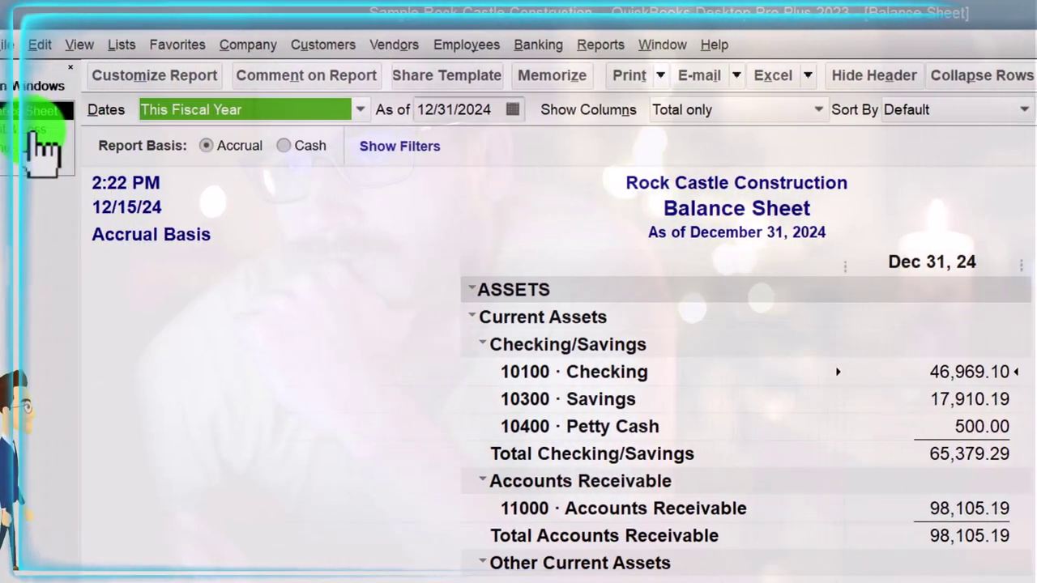
View the open Profit & Loss report and return to the Balance Sheet.
click(61, 131)
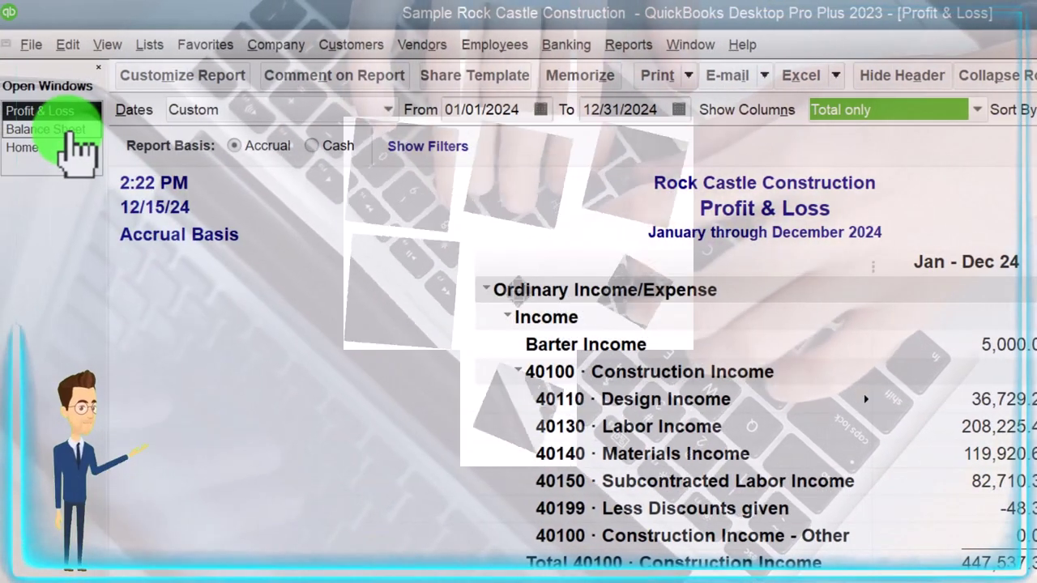
click(69, 132)
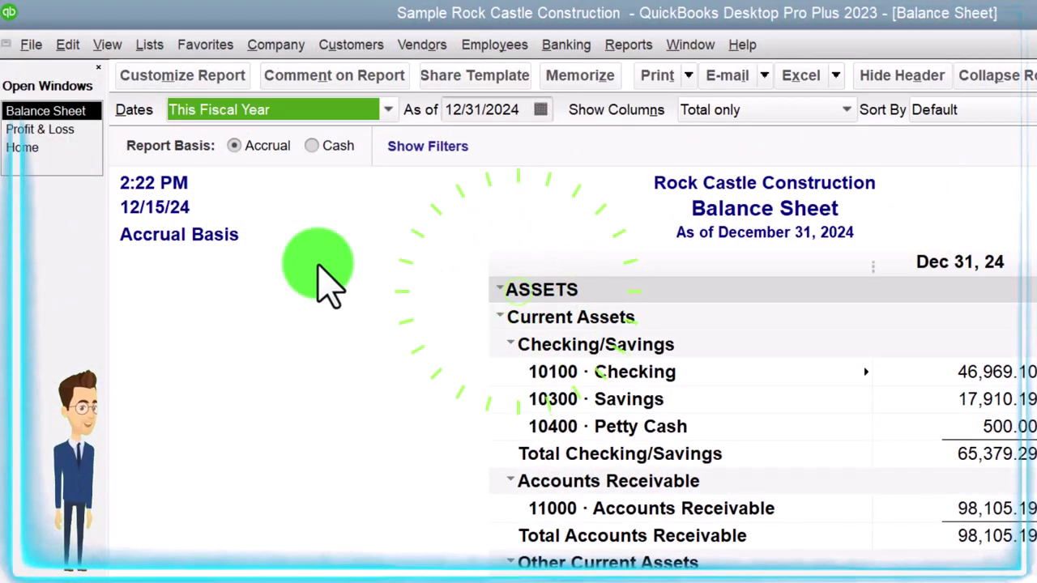
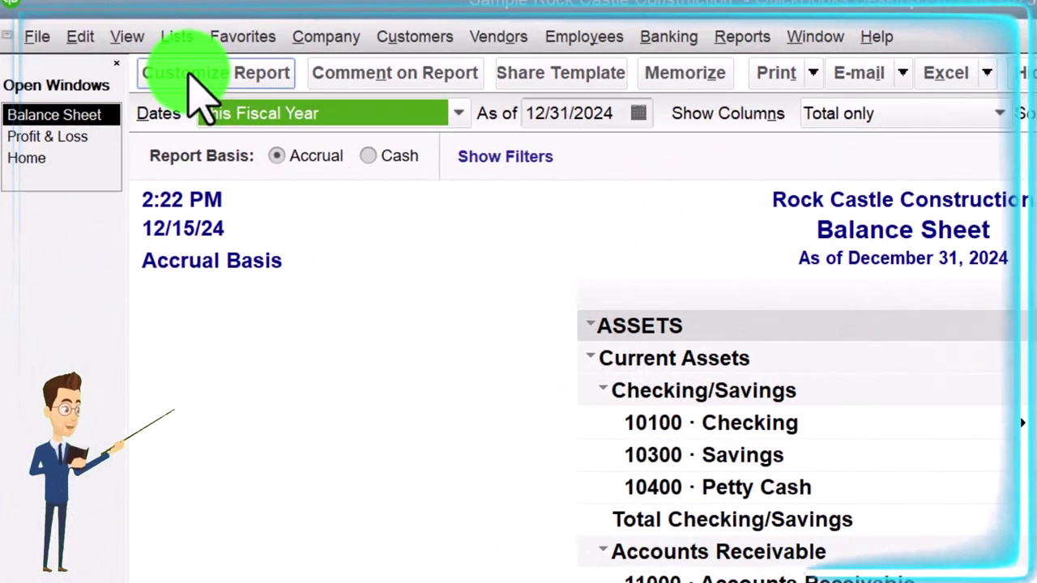
Customize the Balance Sheet to cover 10/01/2024 to 11/30/2024 with columns displayed by Month.
click(114, 54)
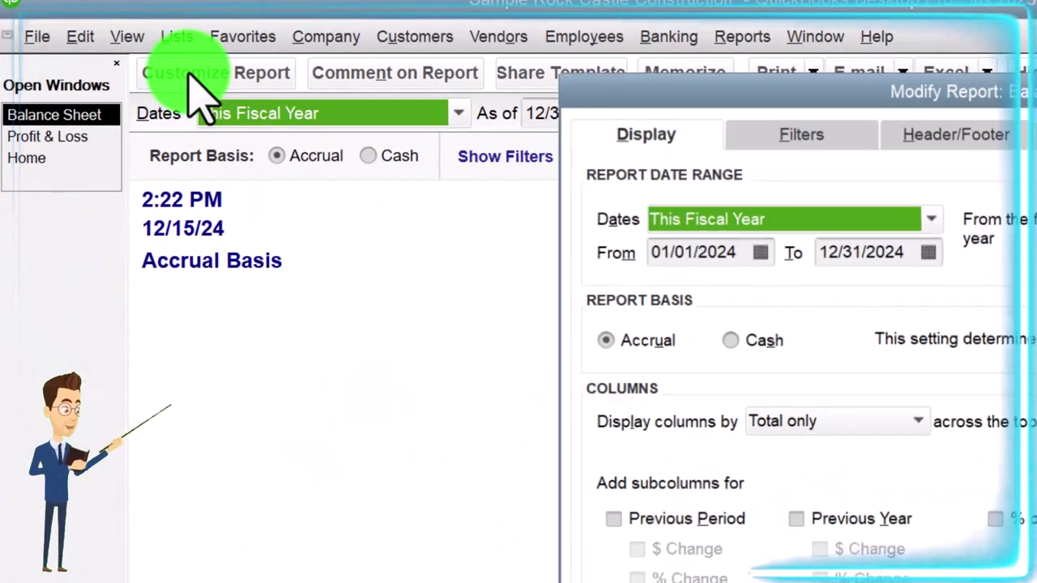
drag(653, 88, 377, 173)
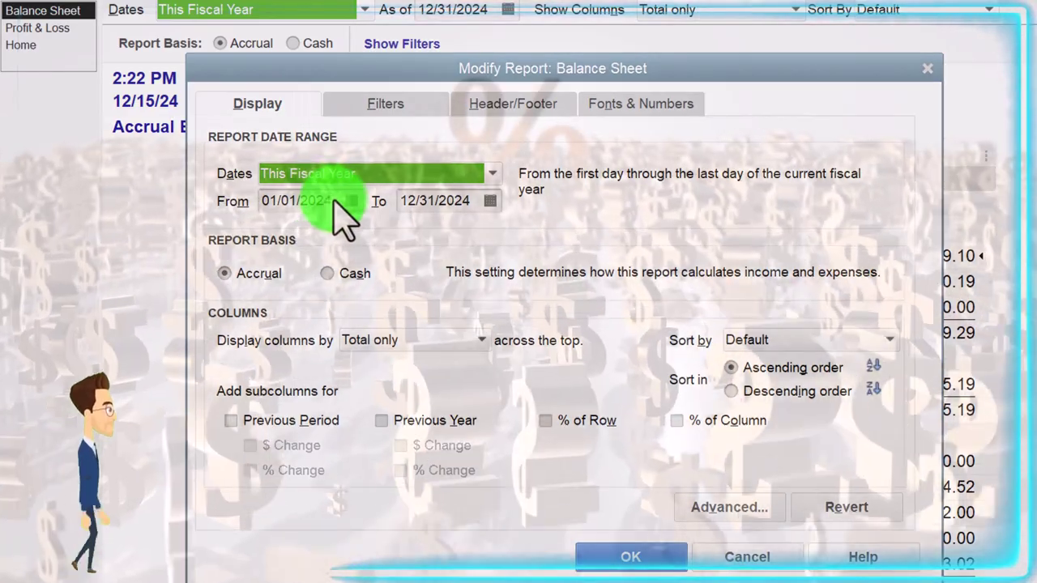
click(308, 201)
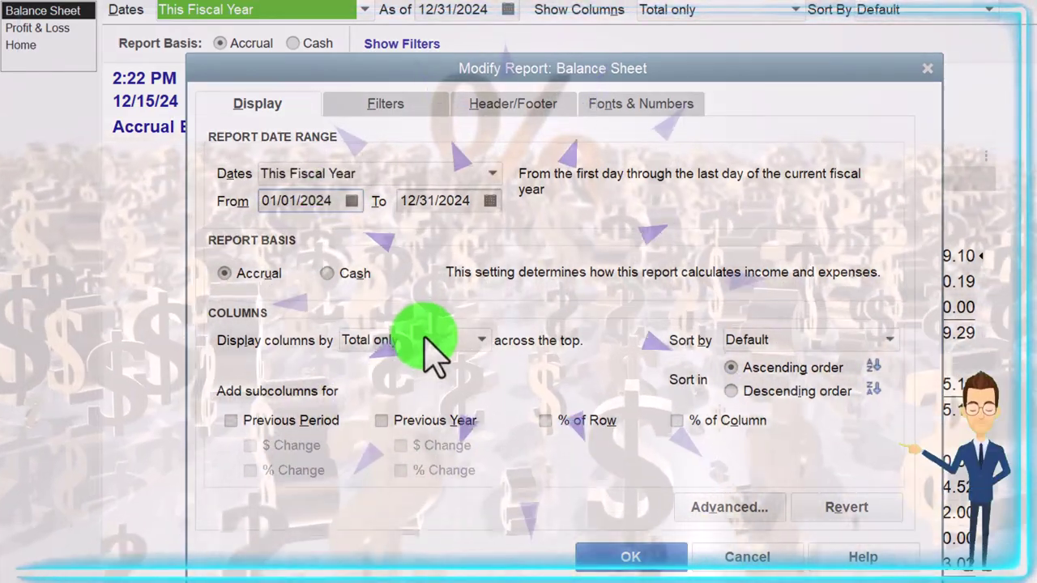
click(426, 340)
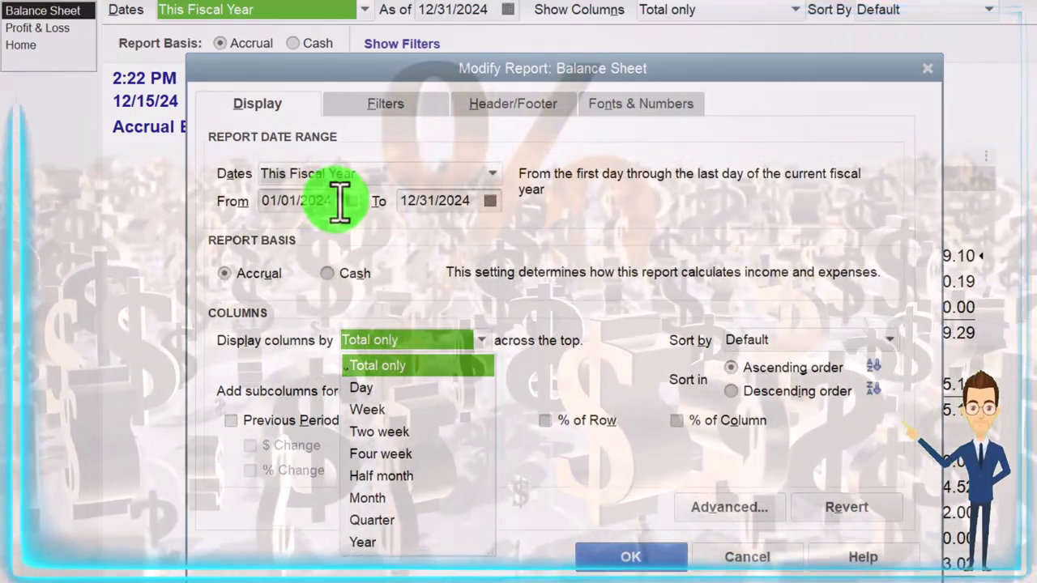
click(339, 200)
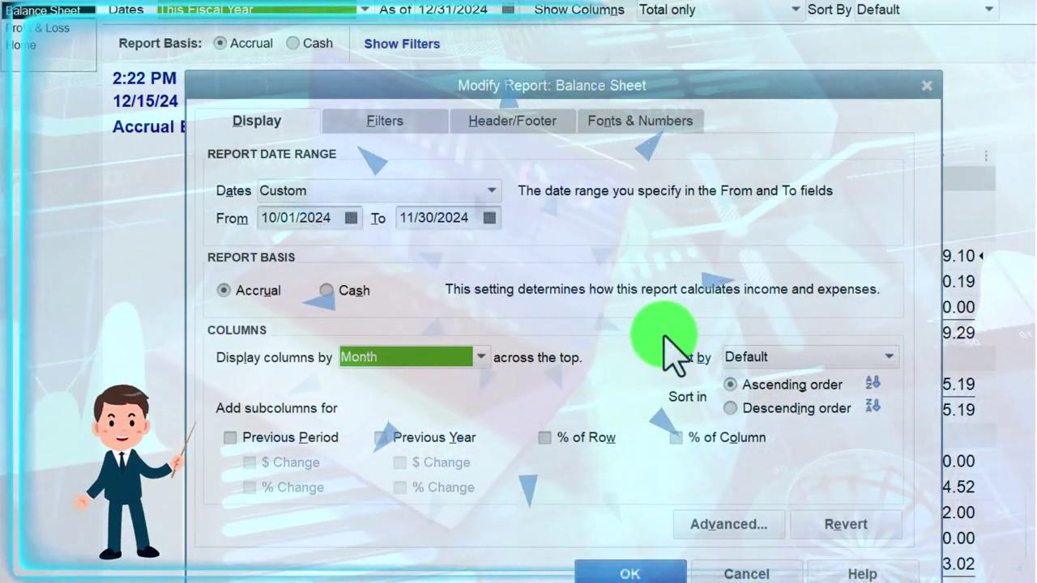
click(639, 567)
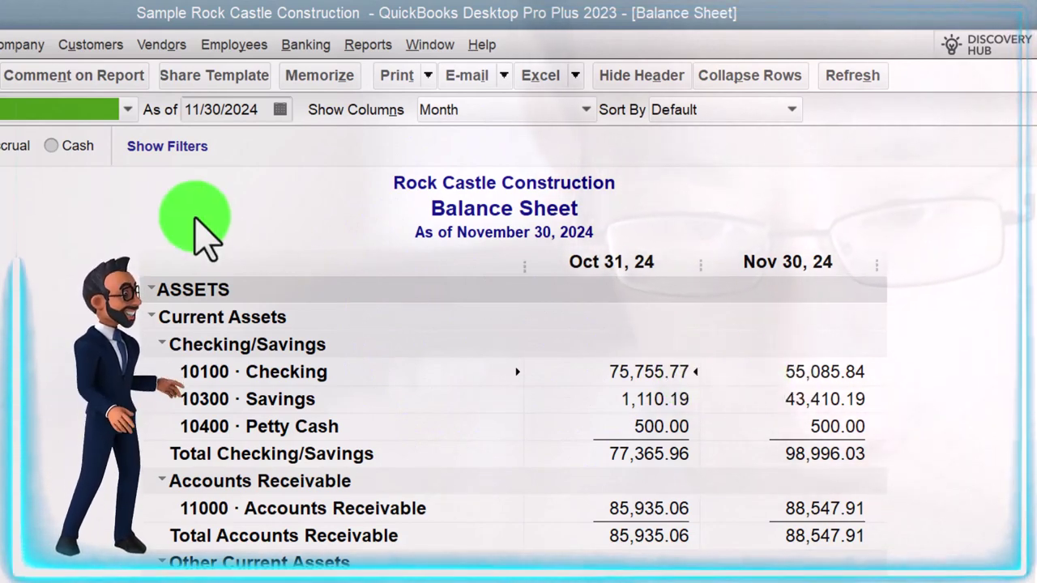
Customize the Balance Sheet to cover 07/01/2024 to 12/31/2024 with columns displayed by Quarter.
click(204, 81)
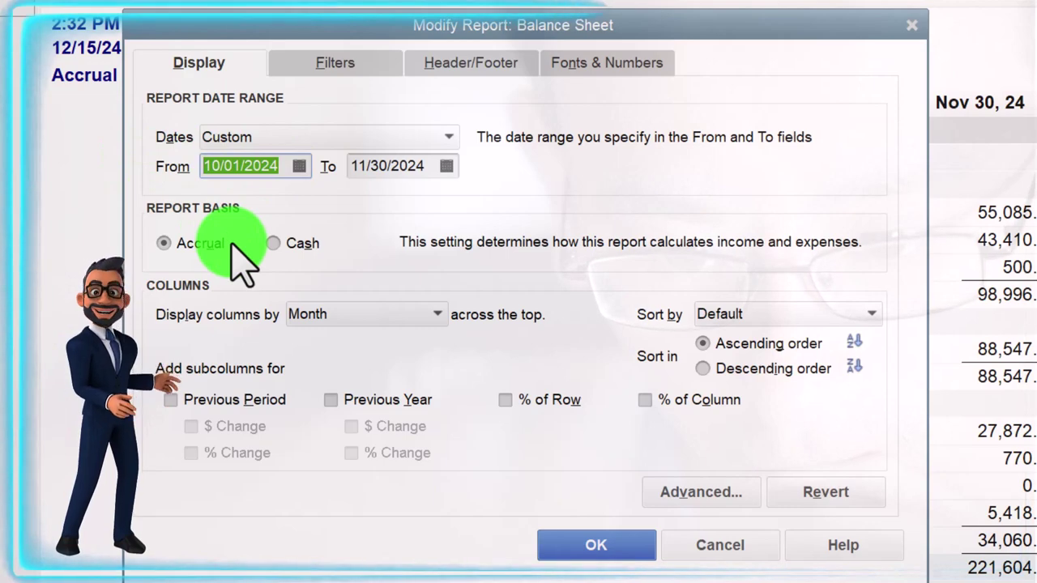
text(070124)
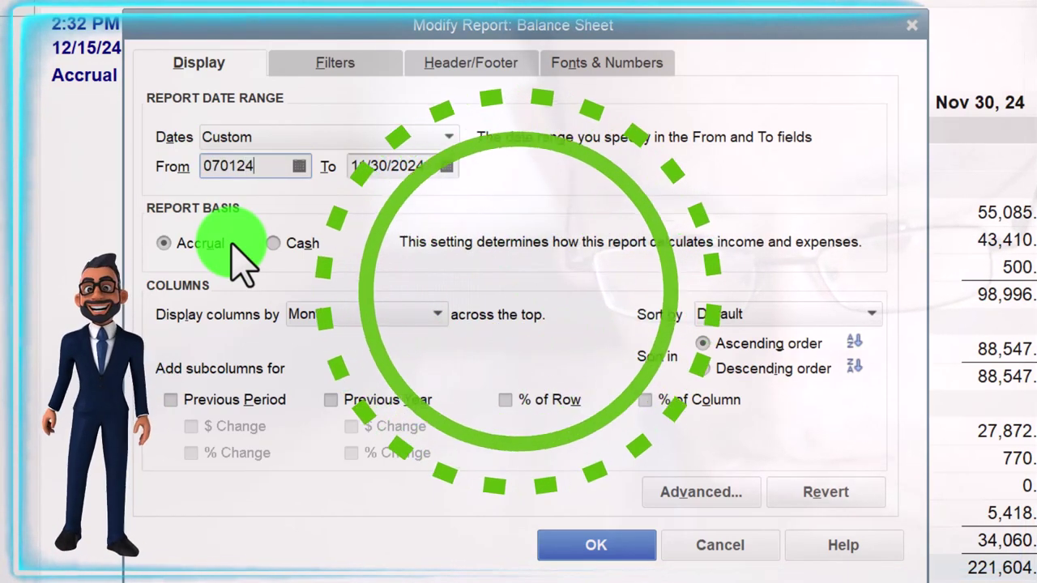
key(Tab)
text(12)
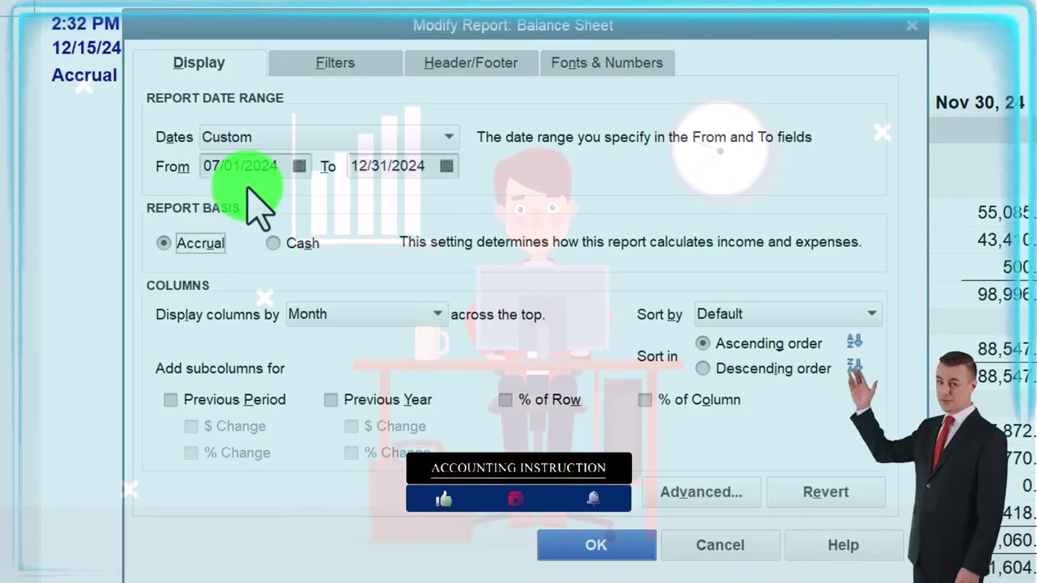
click(430, 309)
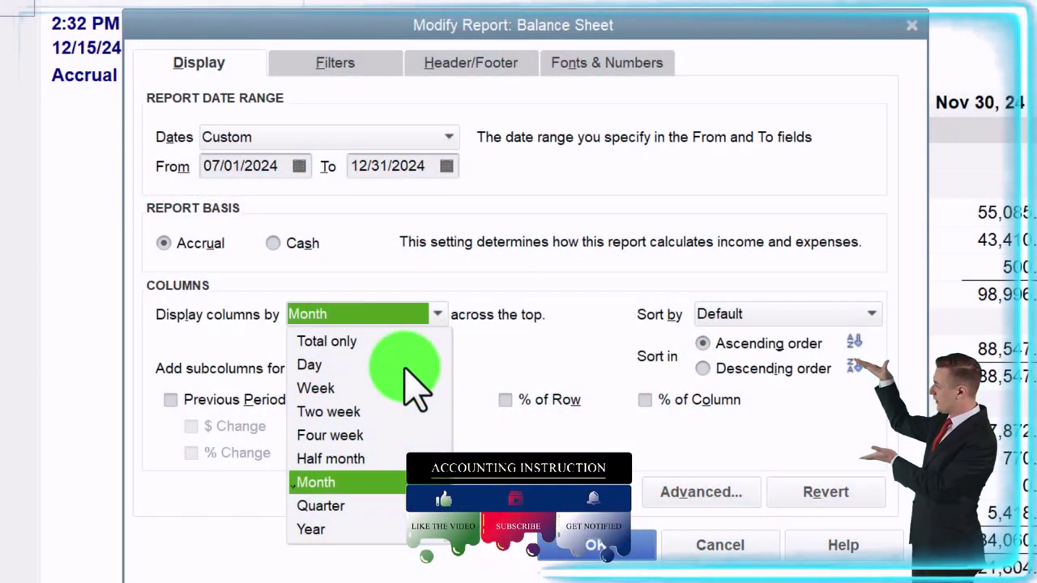
click(324, 507)
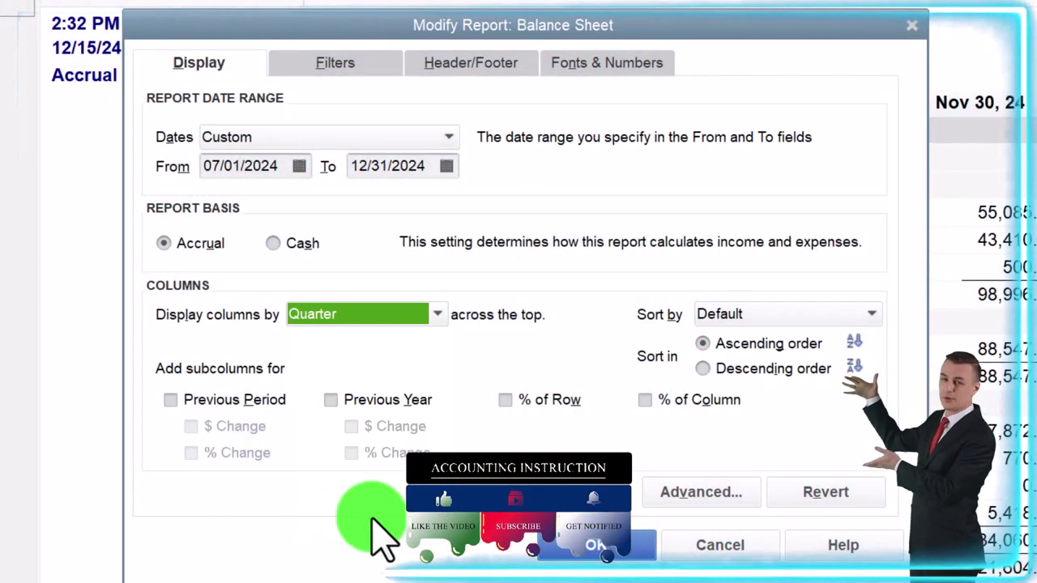
click(572, 551)
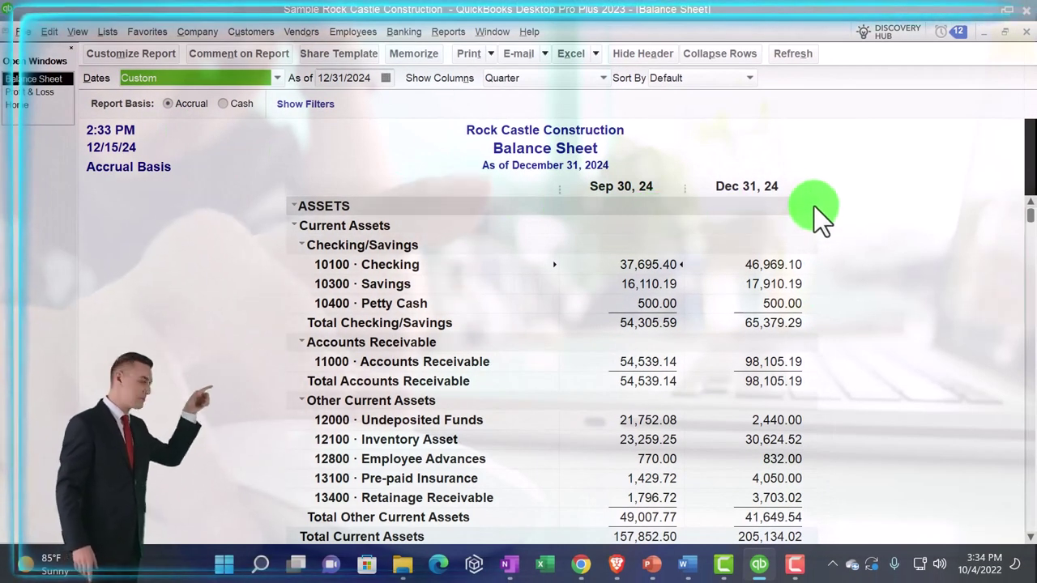
Customize the Balance Sheet to cover 01/01/2023 to 12/31/2024 with columns displayed by Year.
click(159, 58)
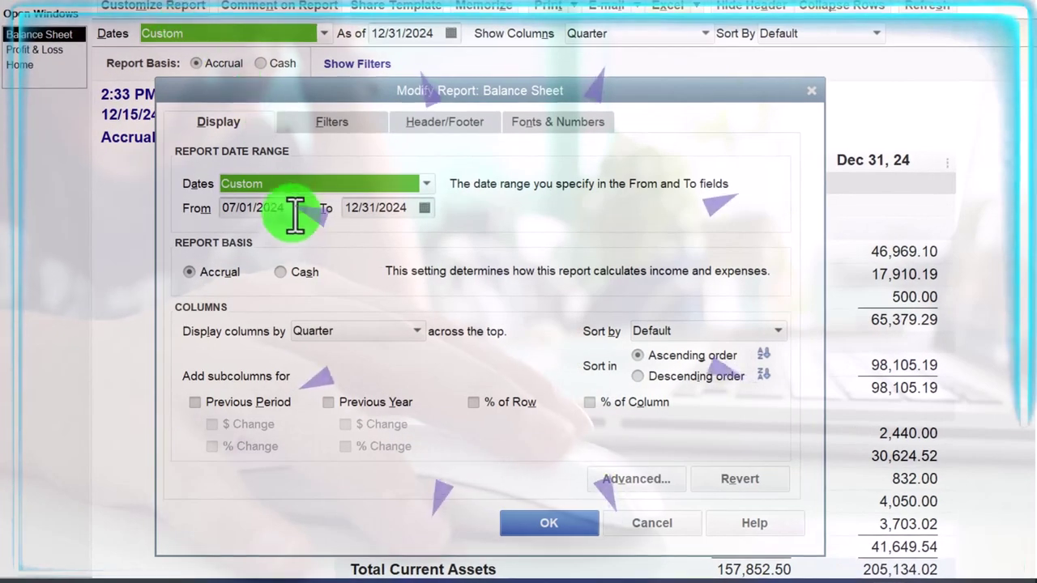
click(294, 209)
text(01/01/2023)
key(Tab)
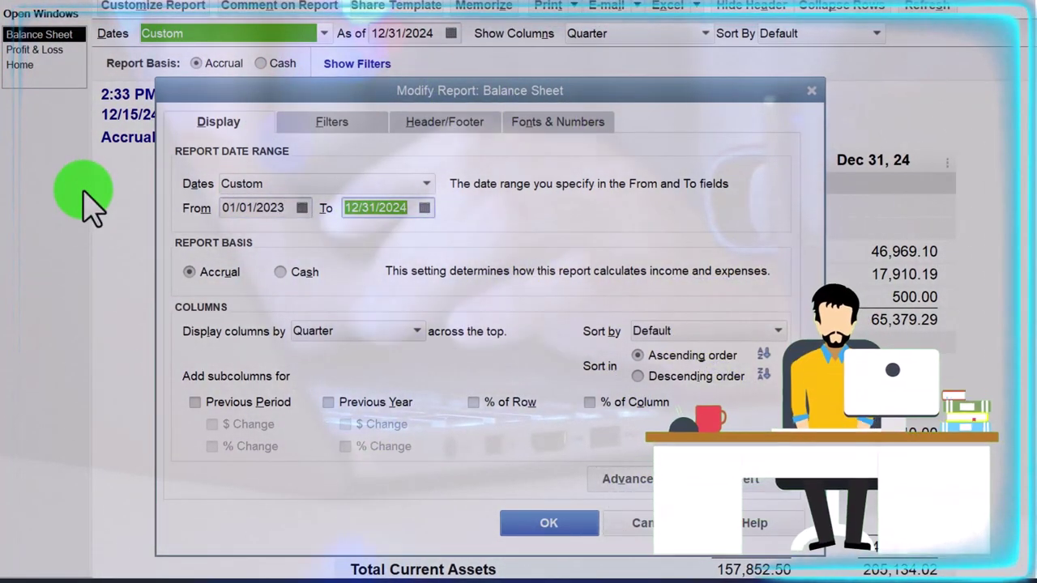
text(12)
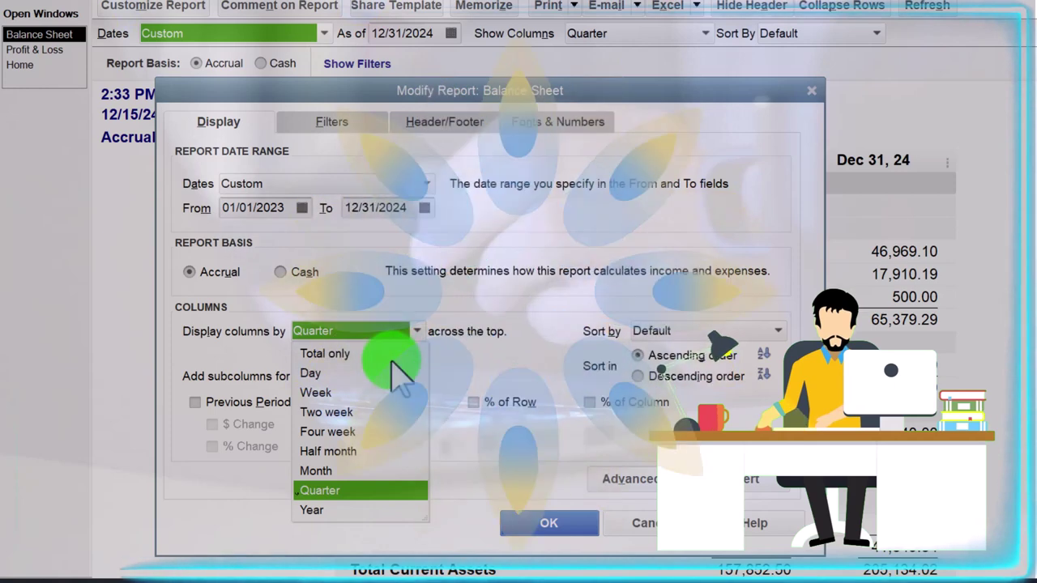
click(326, 510)
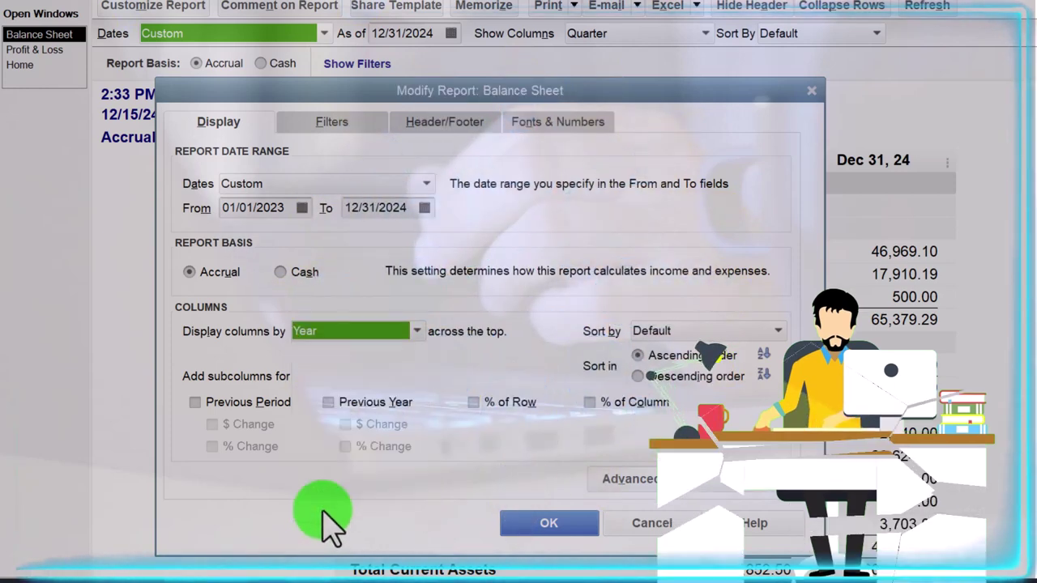
click(549, 527)
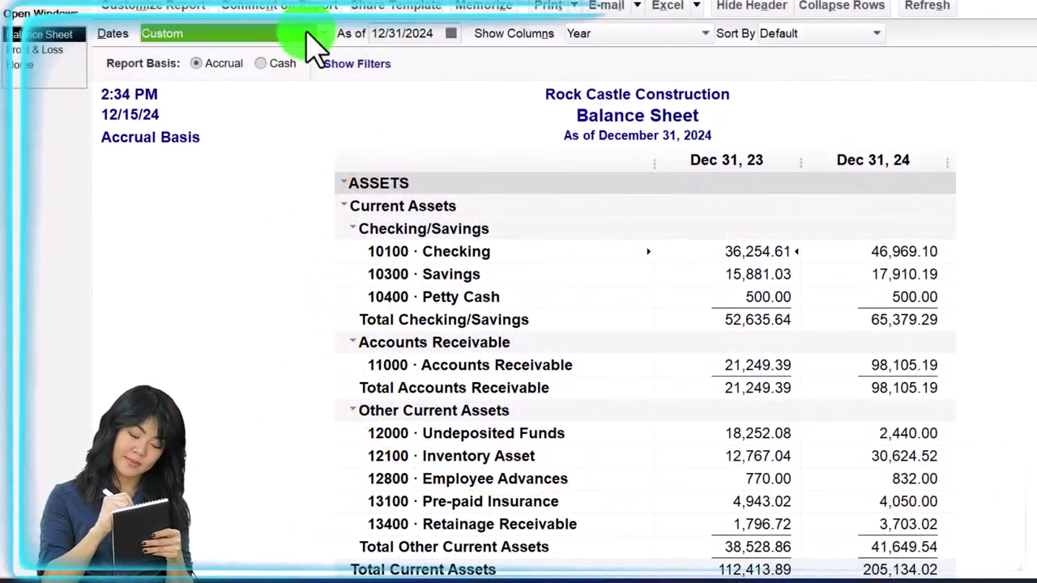
Extend the yearly Balance Sheet comparison to start from 01/01/2022.
click(160, 11)
click(282, 204)
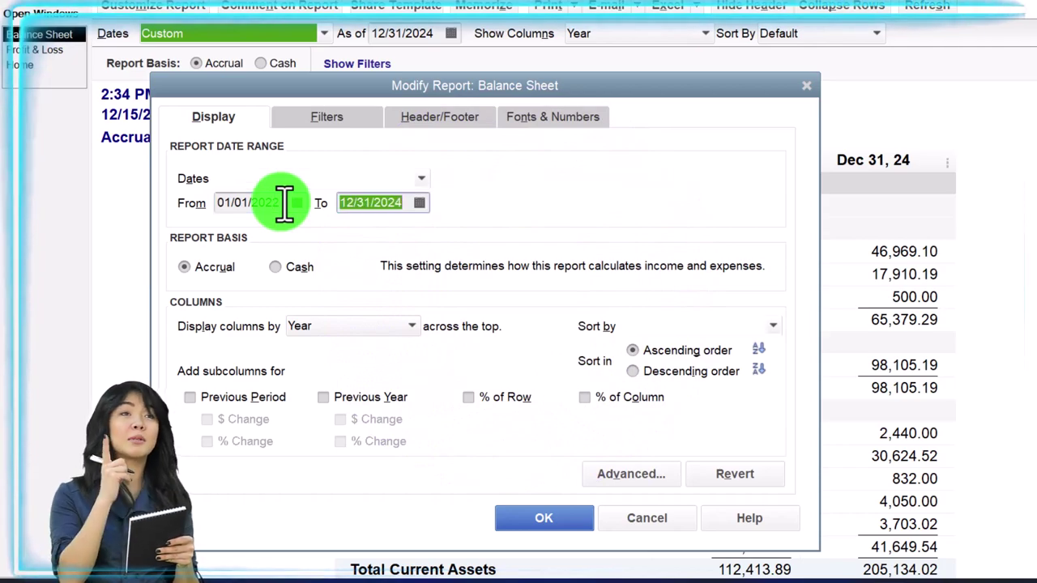
click(572, 523)
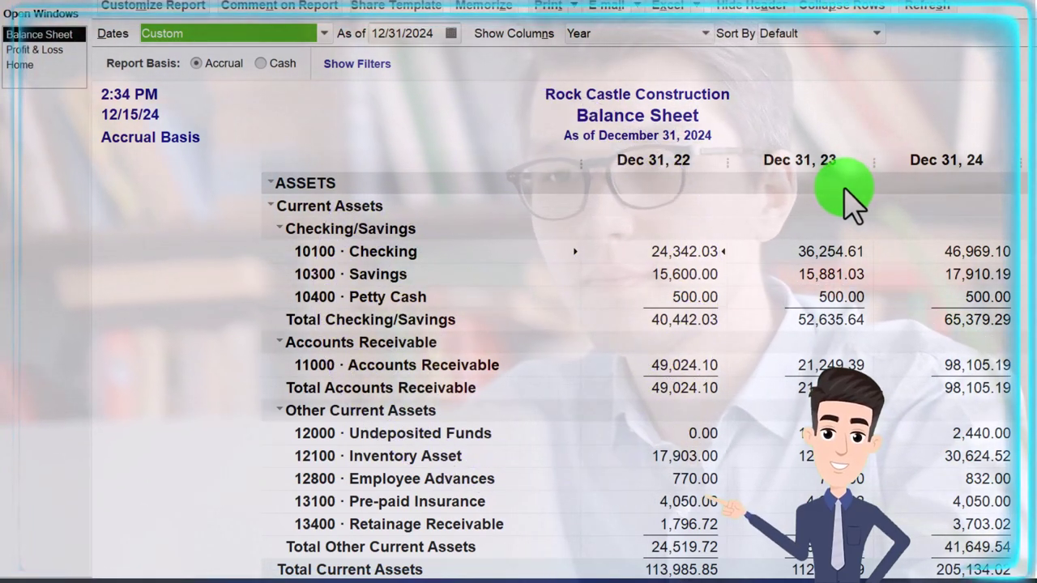
Set the Balance Sheet dates back to This Fiscal Year with columns showing Total only.
click(180, 10)
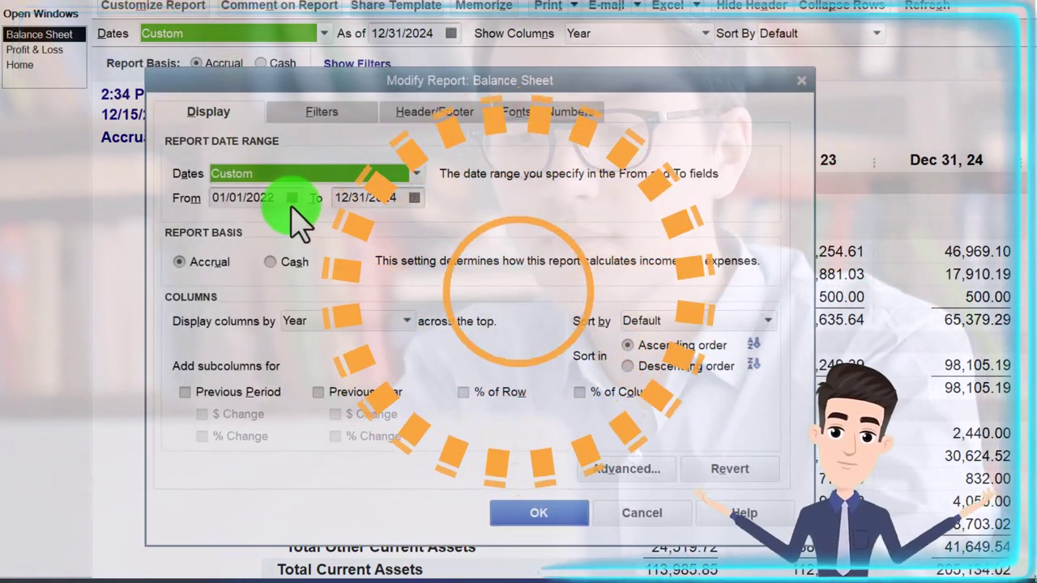
click(285, 202)
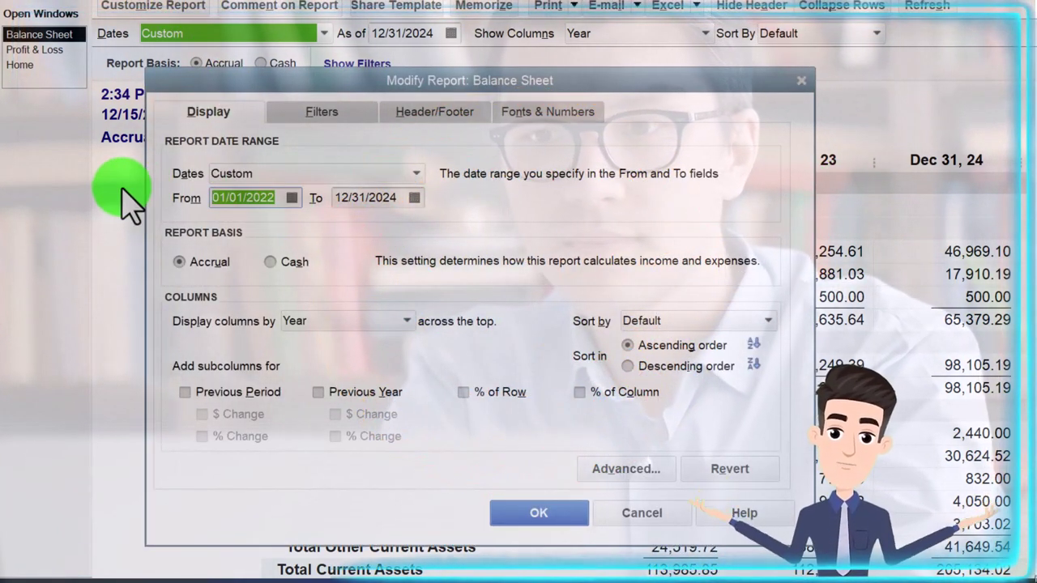
click(416, 173)
click(290, 239)
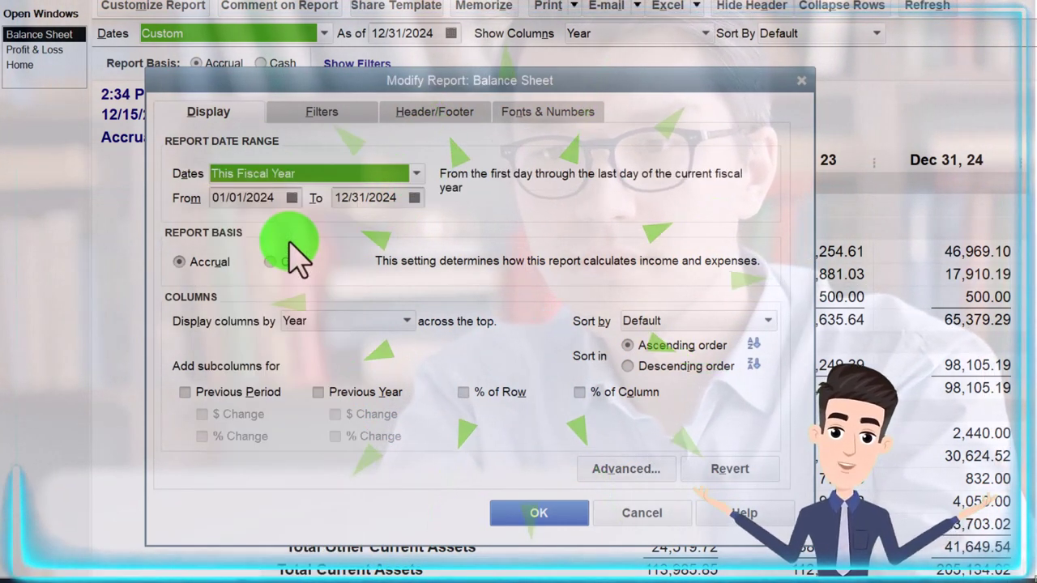
click(559, 518)
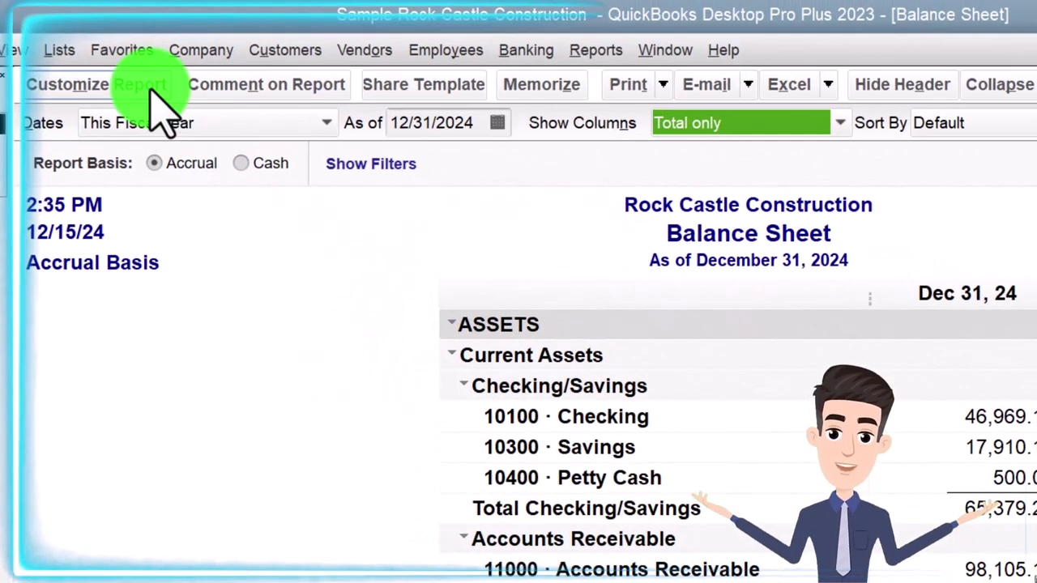
Customize the Balance Sheet to cover 11/01/2024 to 11/30/2024 and add a Previous Period subcolumn.
click(188, 9)
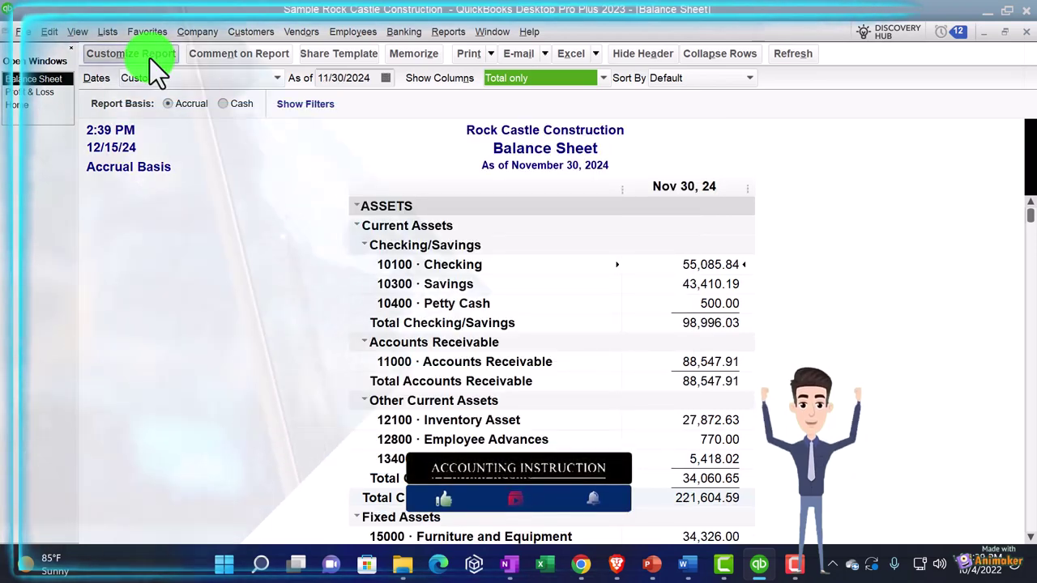
click(150, 57)
drag(158, 48, 441, 122)
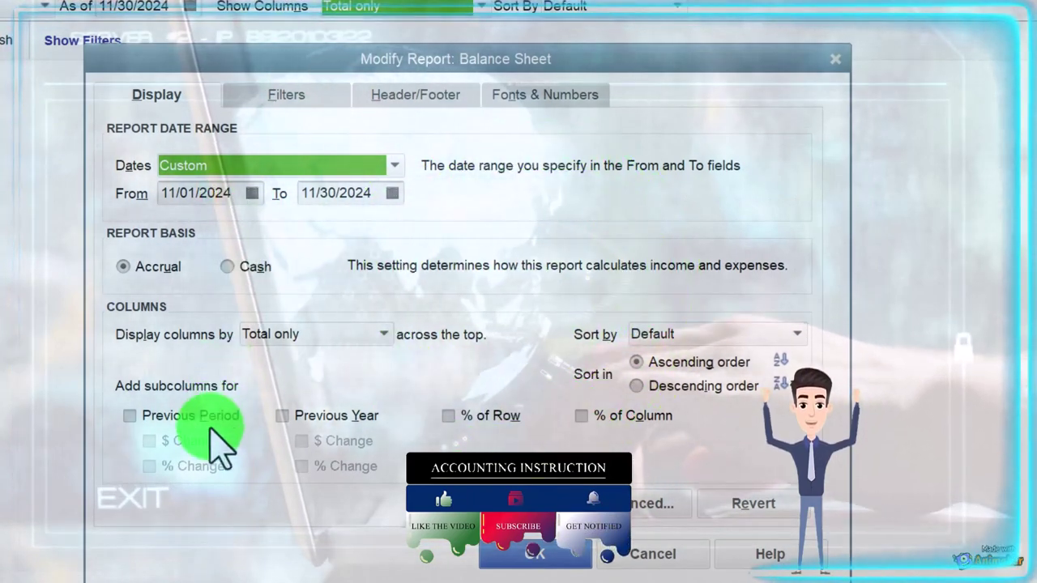
click(235, 194)
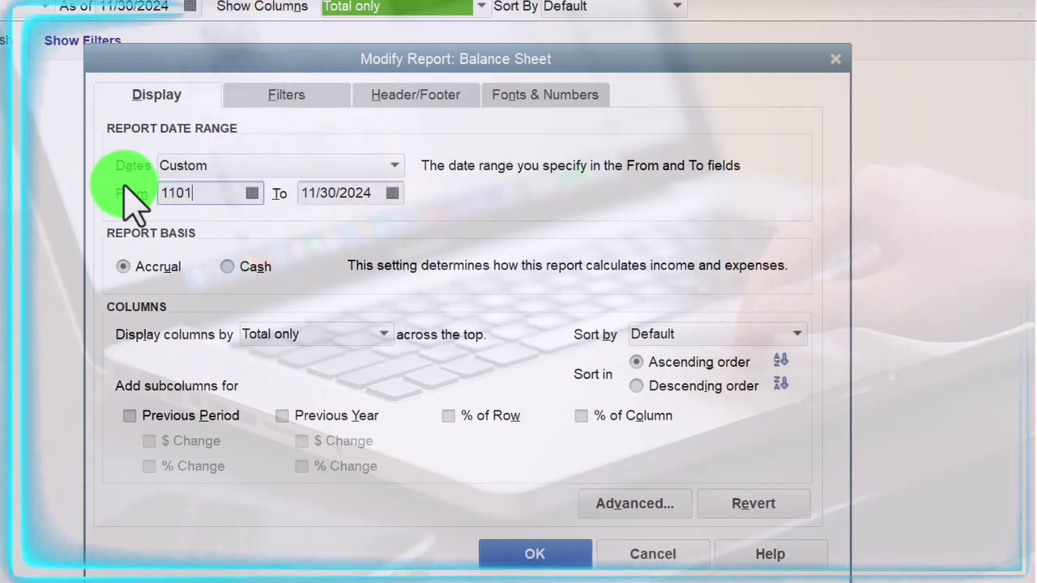
text(2024)
key(Tab)
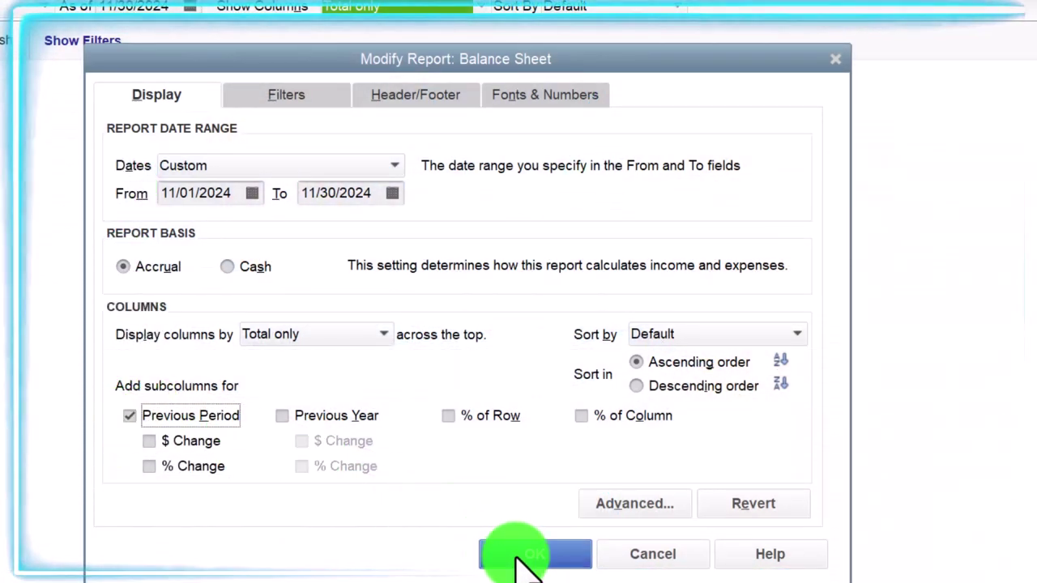
click(519, 556)
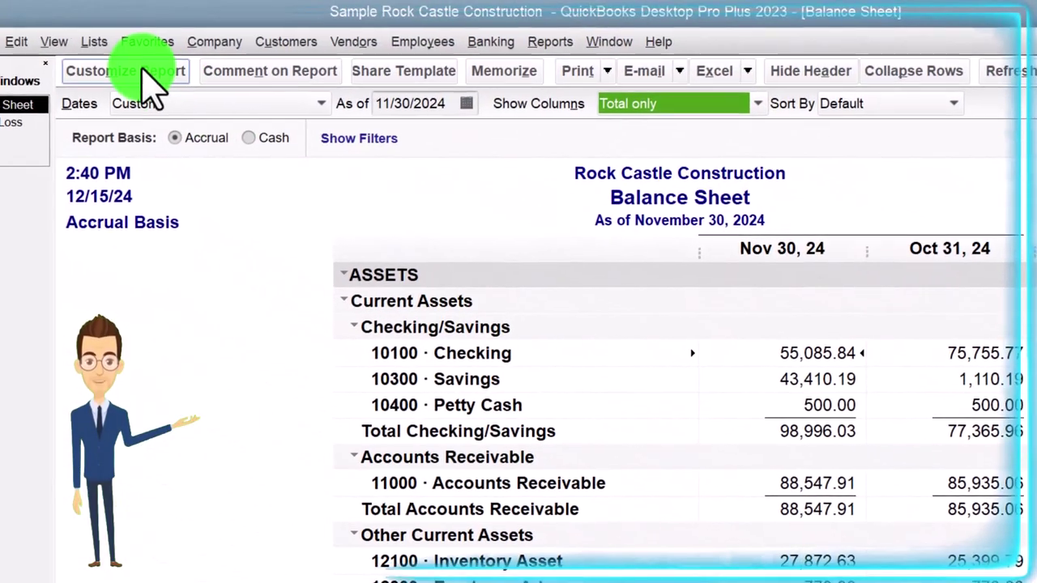
Add the $ Change and % Change subcolumns under Previous Period to the Balance Sheet.
click(143, 70)
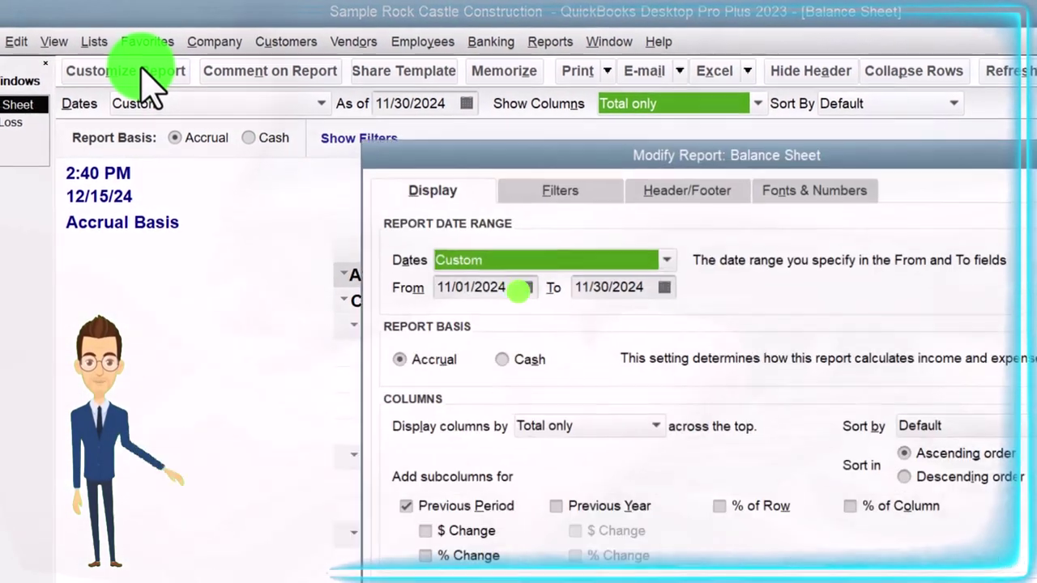
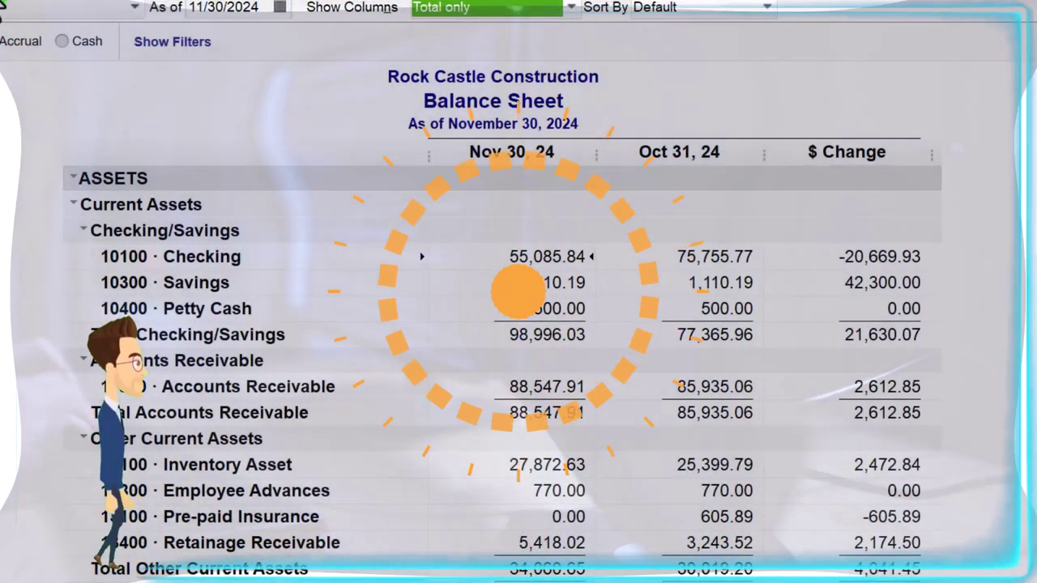
click(49, 1)
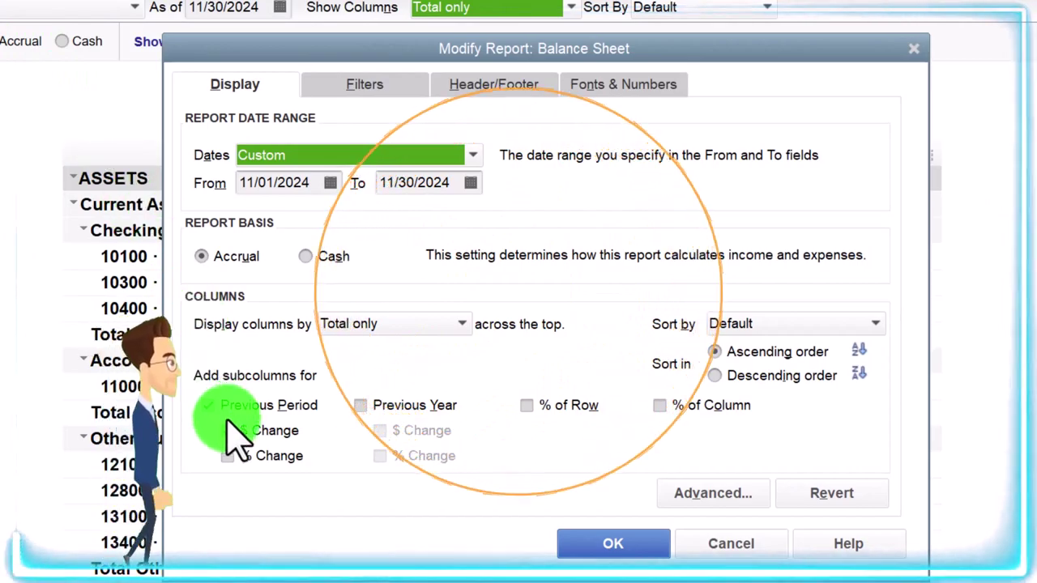
click(227, 430)
click(228, 456)
click(599, 547)
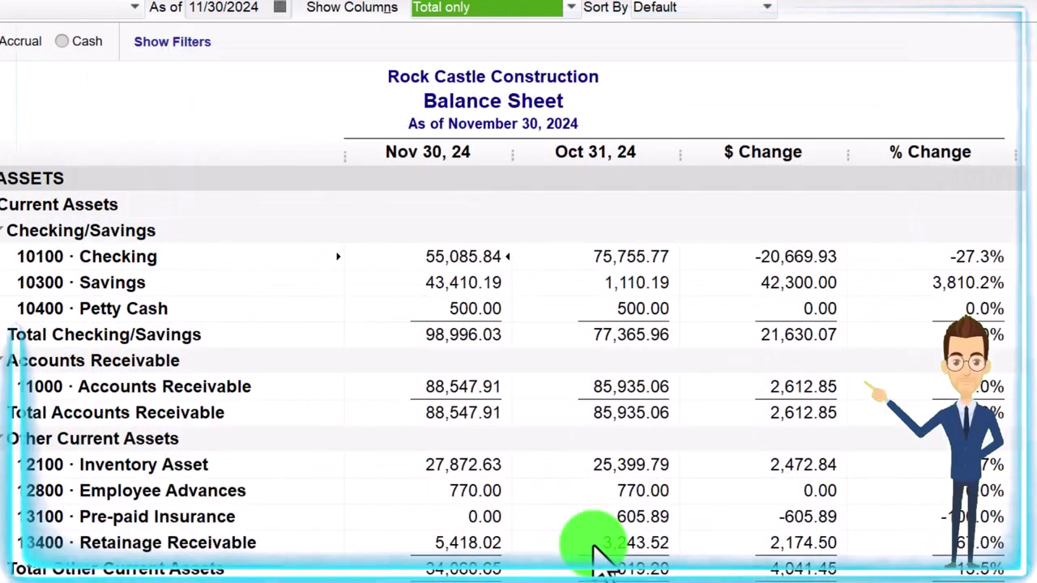
Open the Windows Calculator, keep it on top in compact size, and place it below the Checking row's figures.
scroll(863, 345, down, 5)
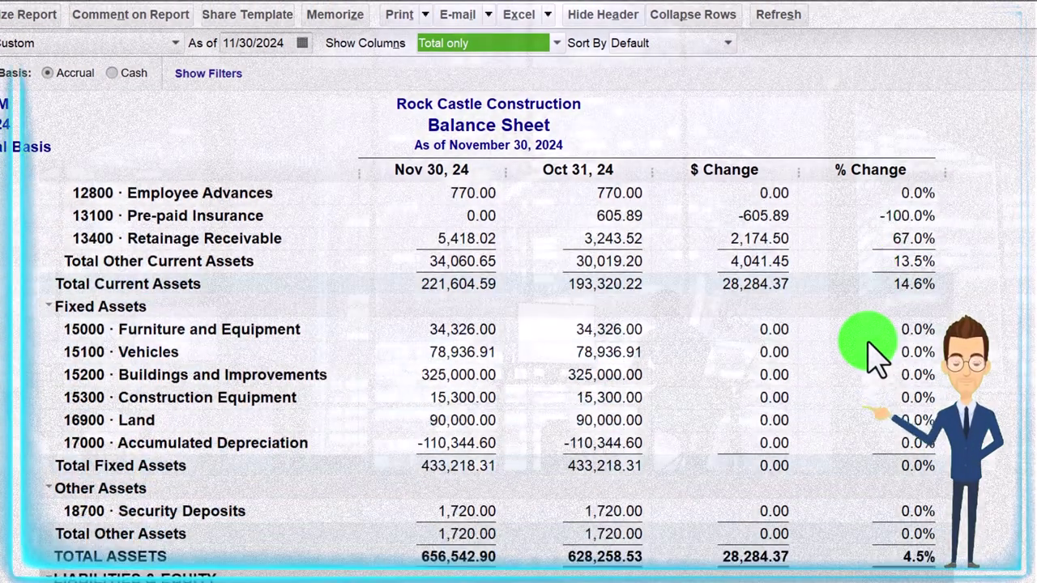
scroll(873, 354, down, 12)
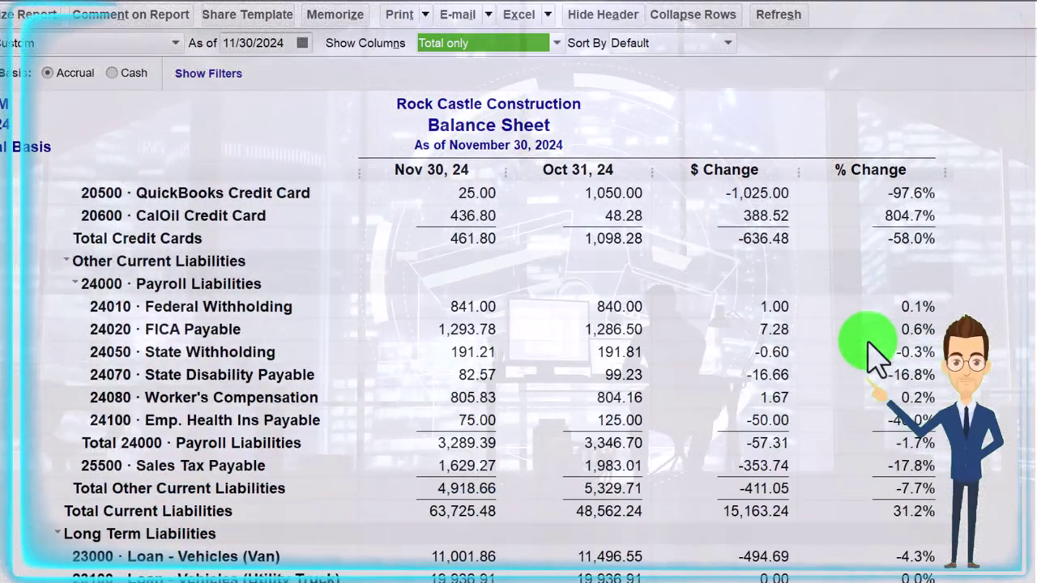
scroll(874, 354, down, 1)
scroll(873, 354, up, 15)
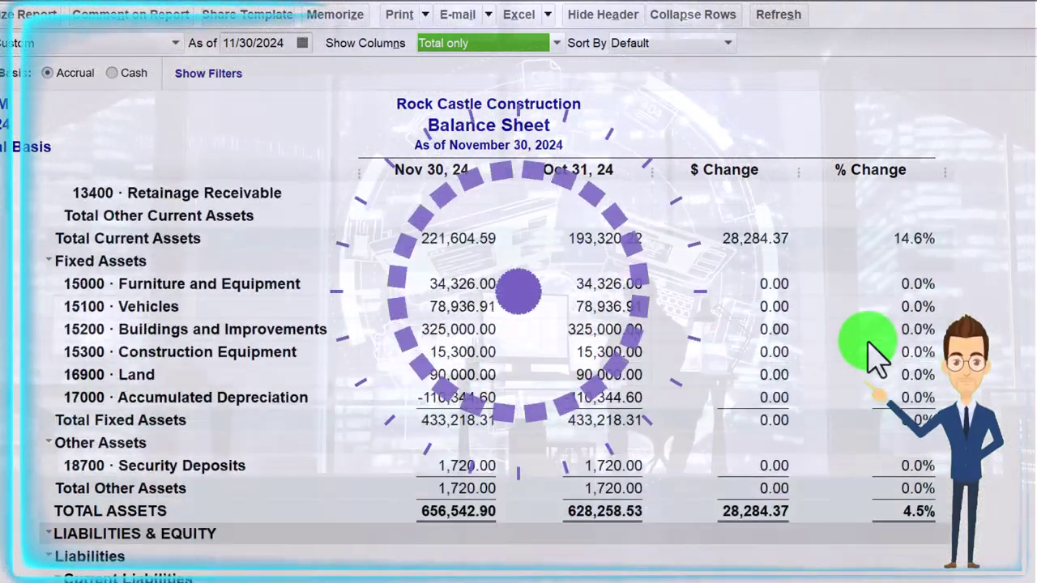
key(super)
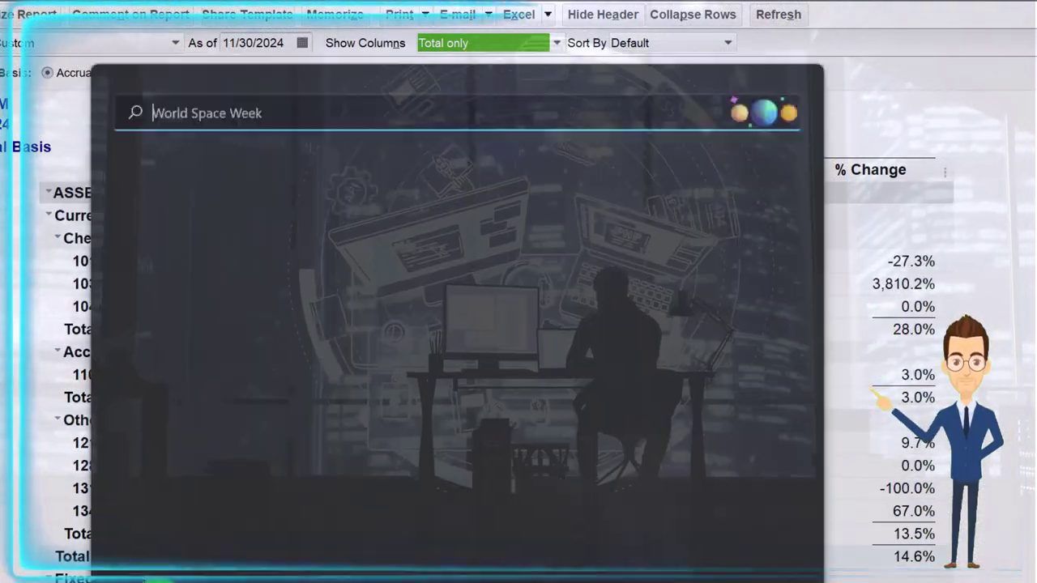
click(161, 276)
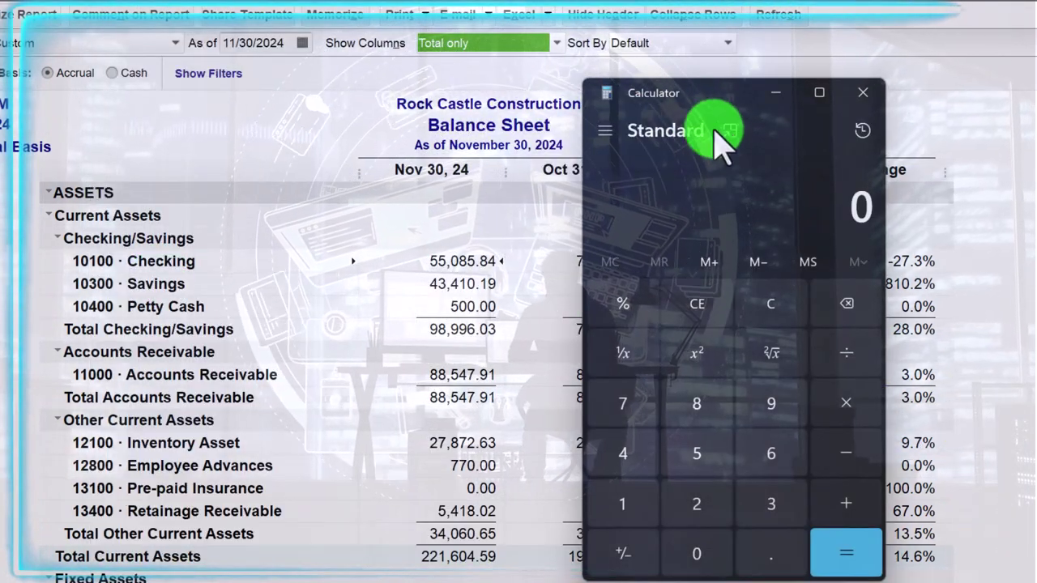
click(727, 132)
drag(933, 19, 709, 328)
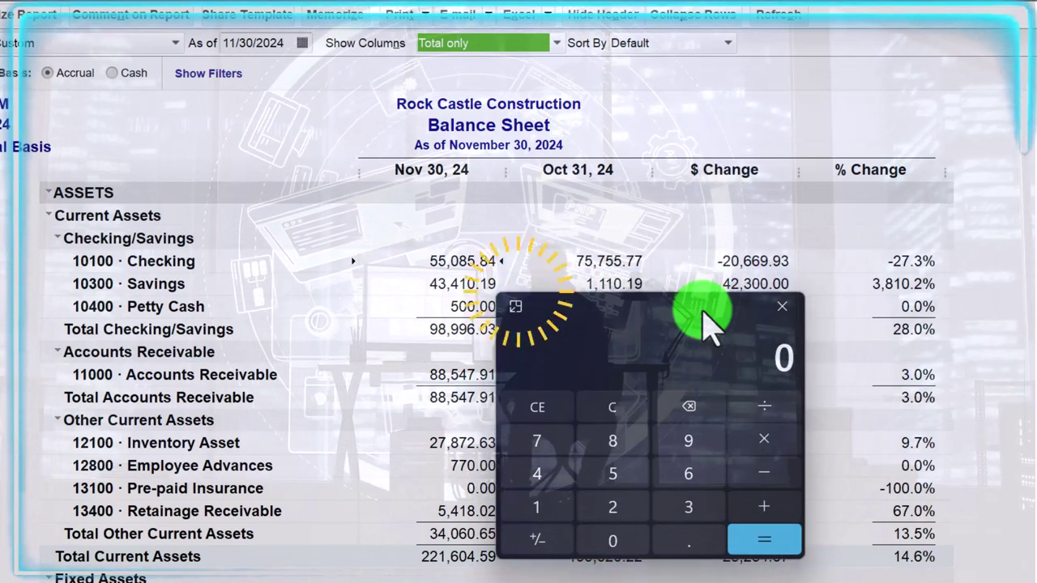
Calculate the Checking account's dollar change in the Calculator by subtracting 75,755.77 from 55,085.84.
text(55)
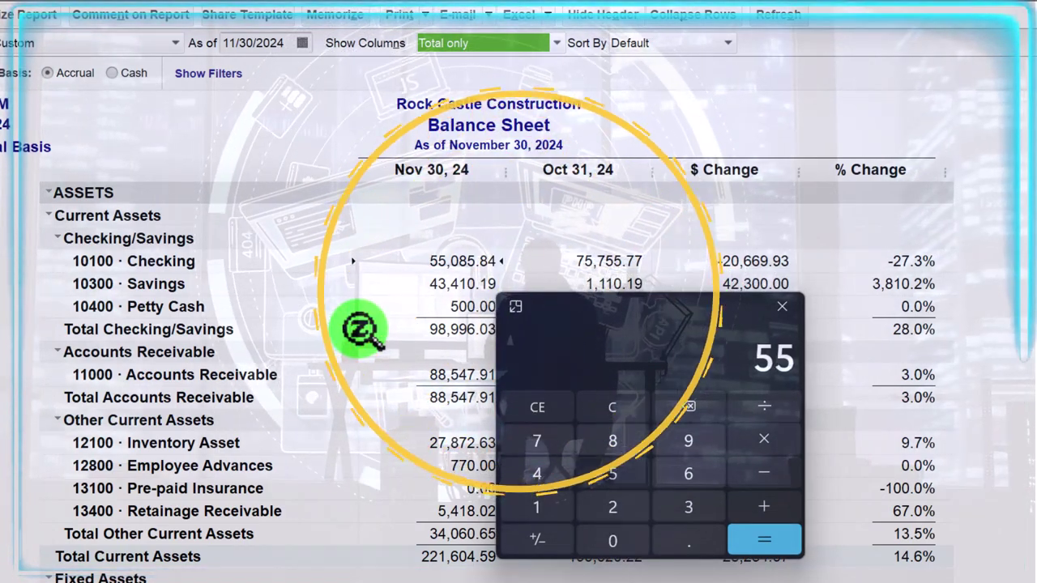
text(085.84)
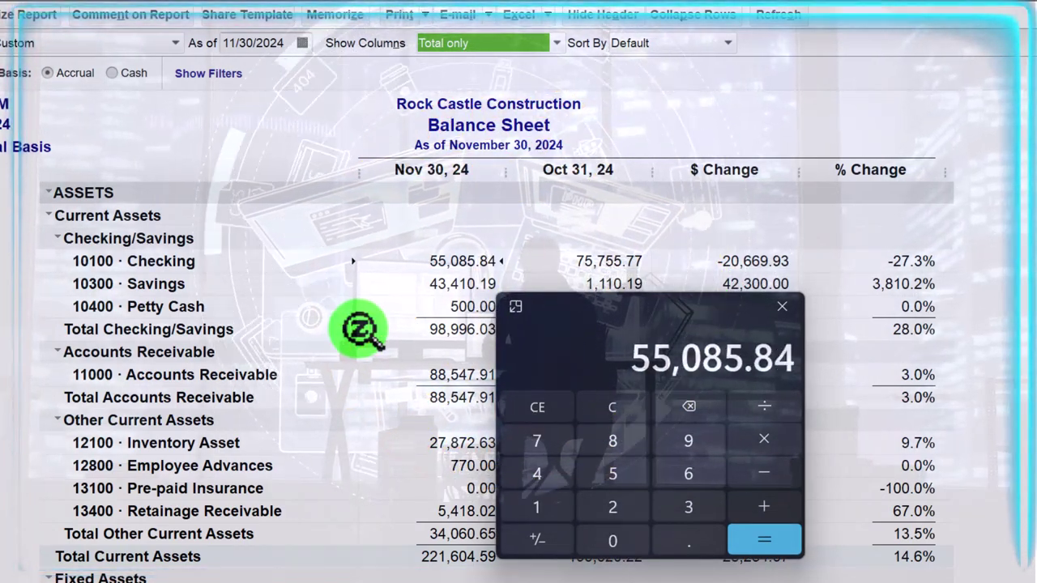
text(-75755)
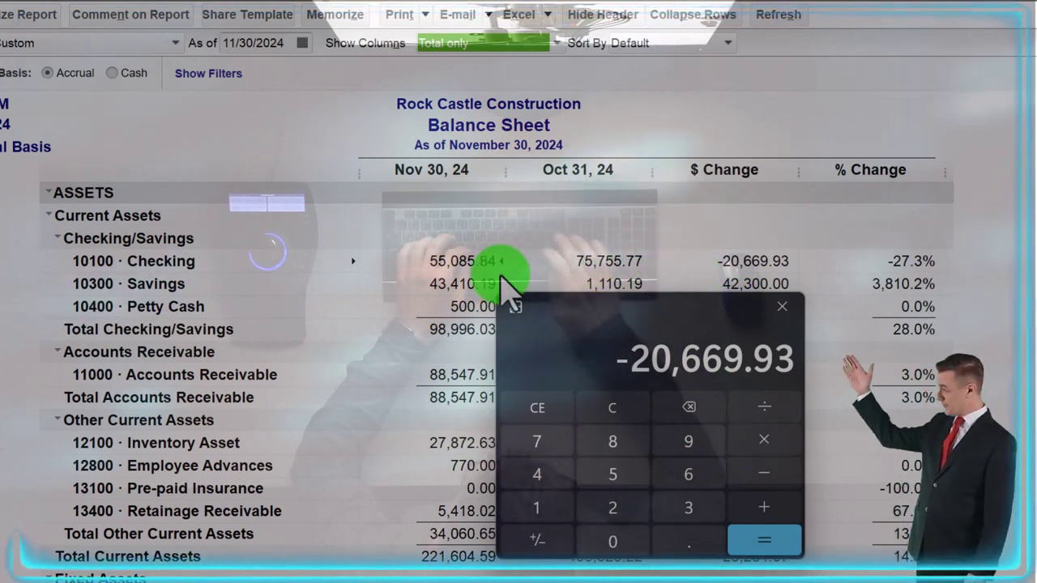
Calculate the Checking account's percent change by dividing -20,669.93 by 75,755.77, view it in the full-size Calculator, and close the Calculator.
text(75755.77)
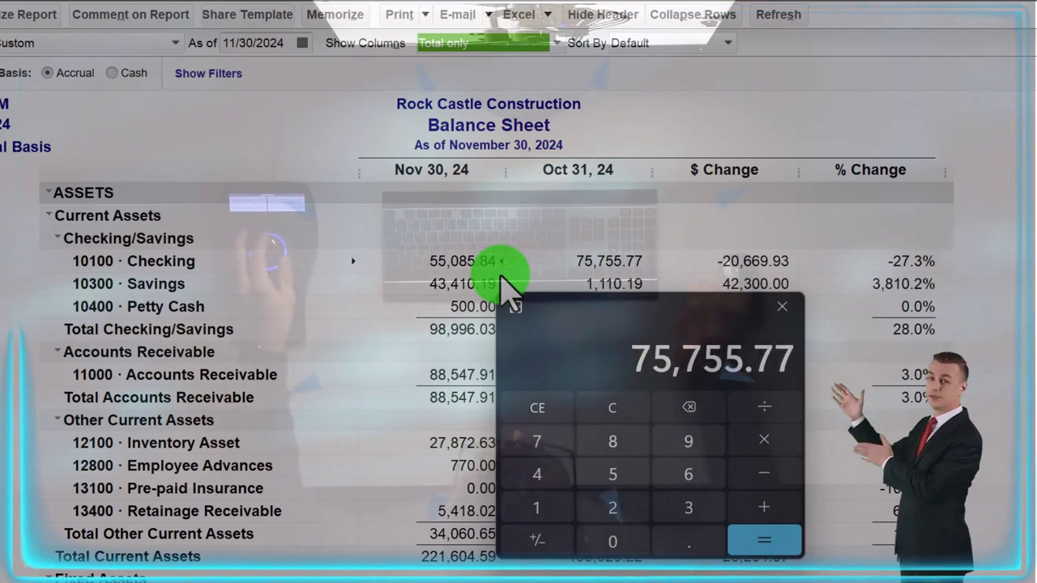
key(Return)
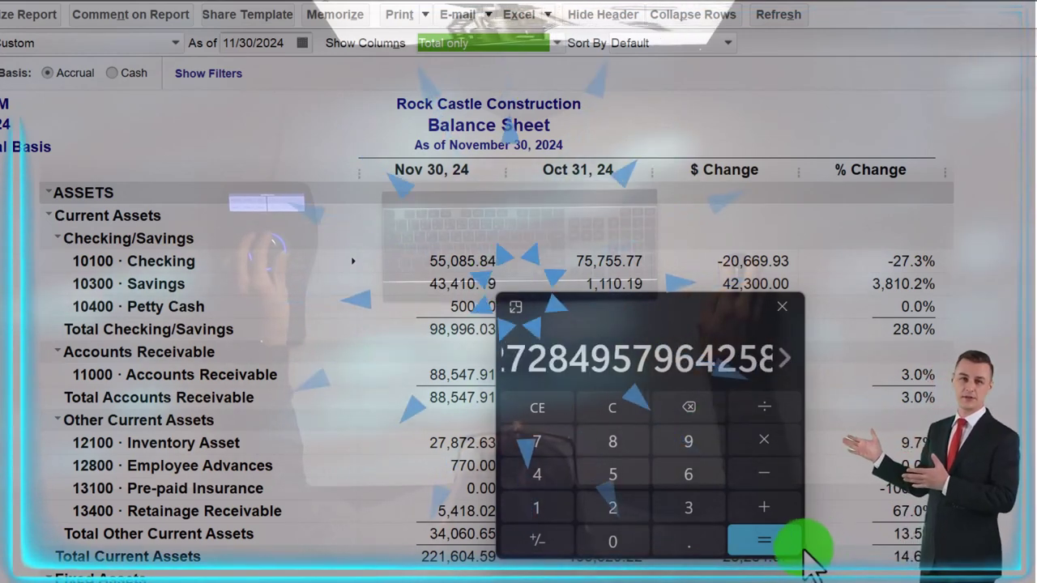
click(514, 308)
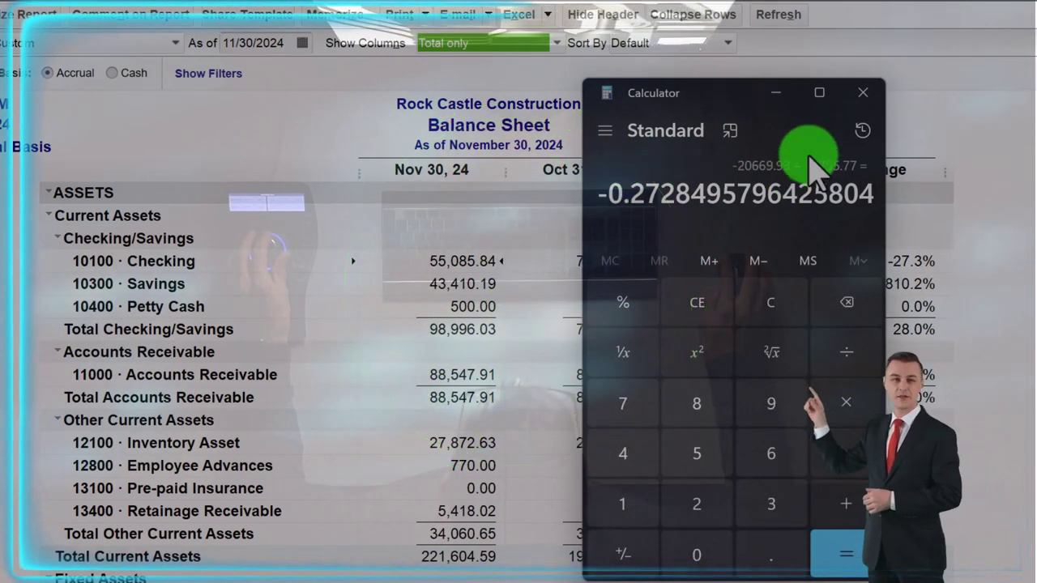
click(865, 92)
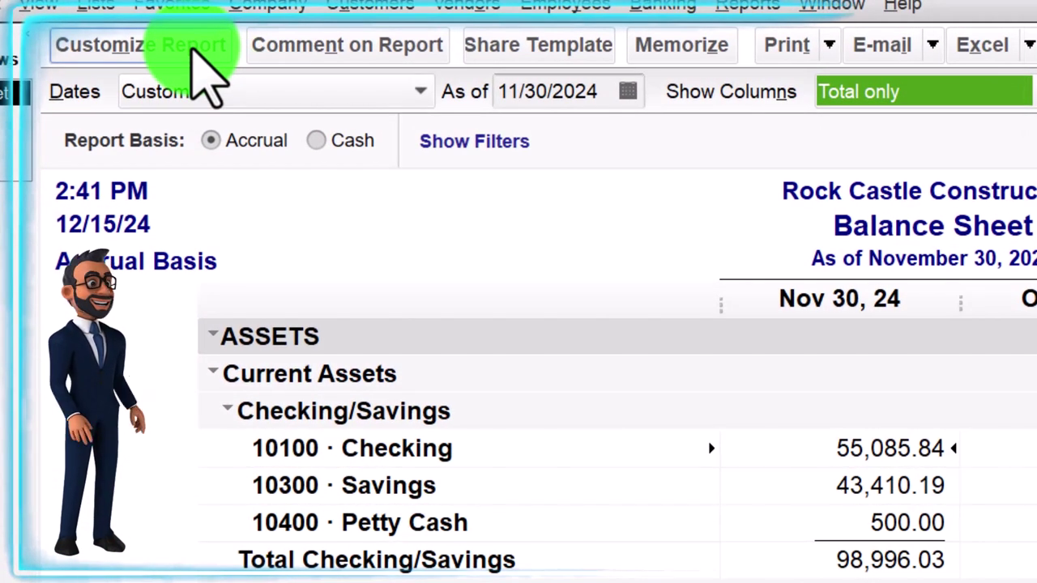
Customize the Balance Sheet's date range to 10/01/2024 through 12/31/2024 for a quarterly comparison with the previous period.
click(36, 17)
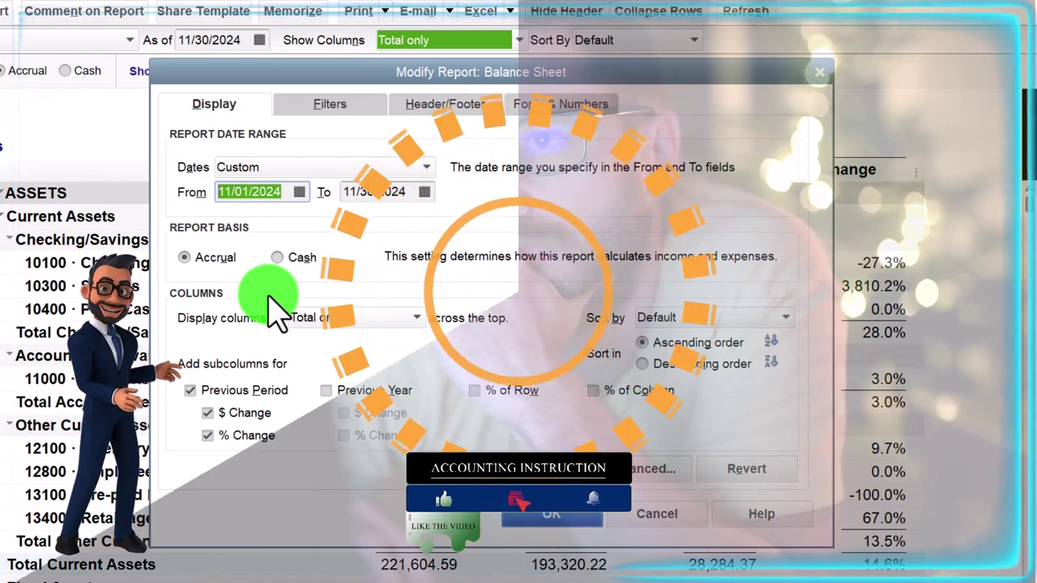
text(10)
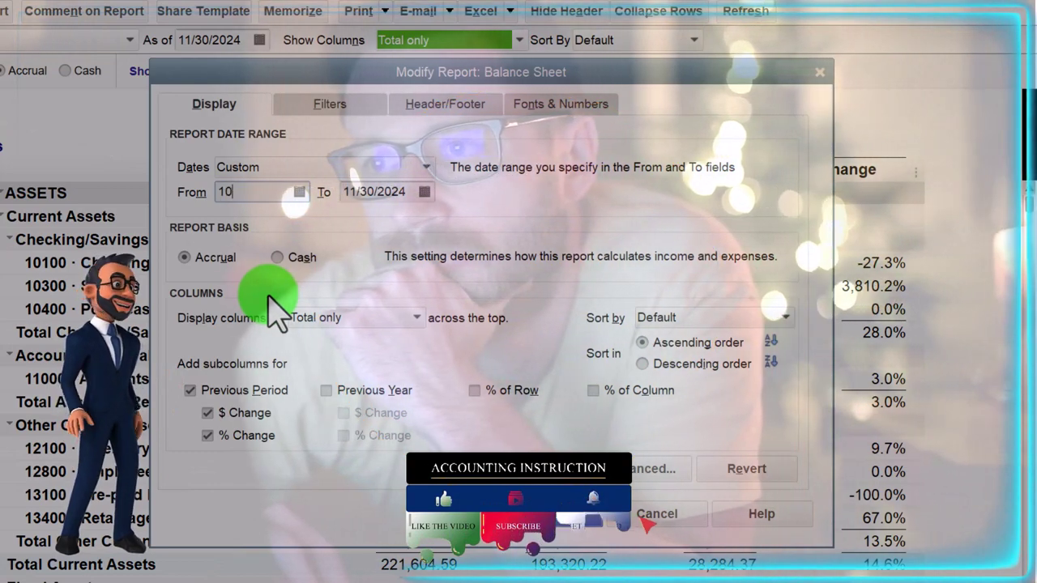
text(/01/2024)
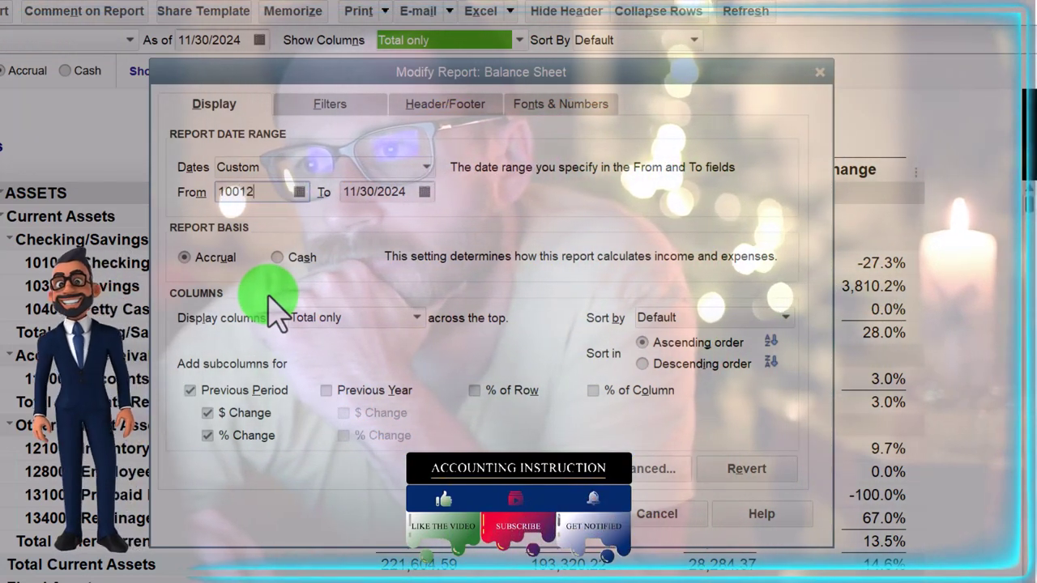
key(Tab)
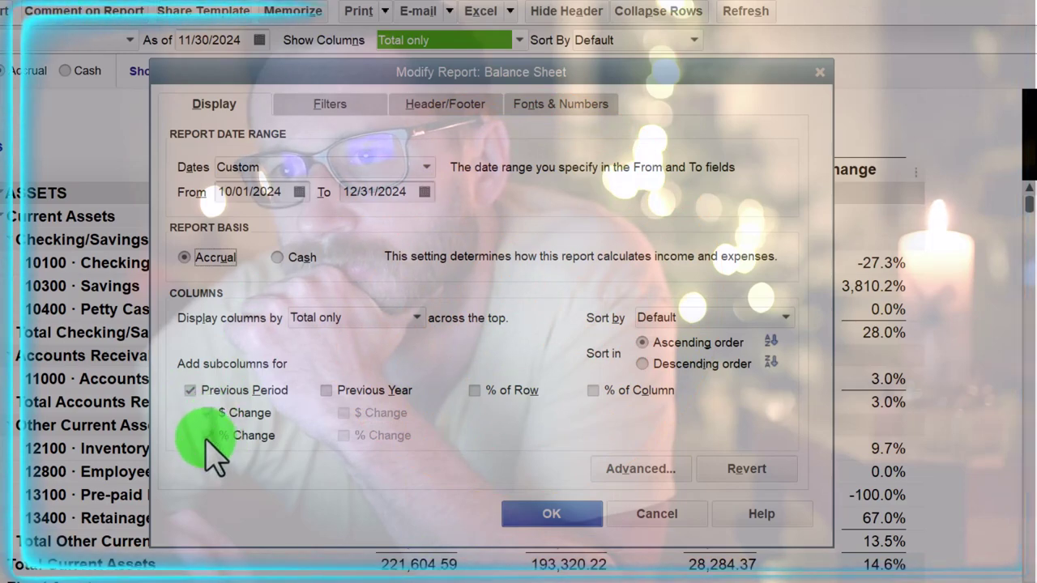
click(554, 518)
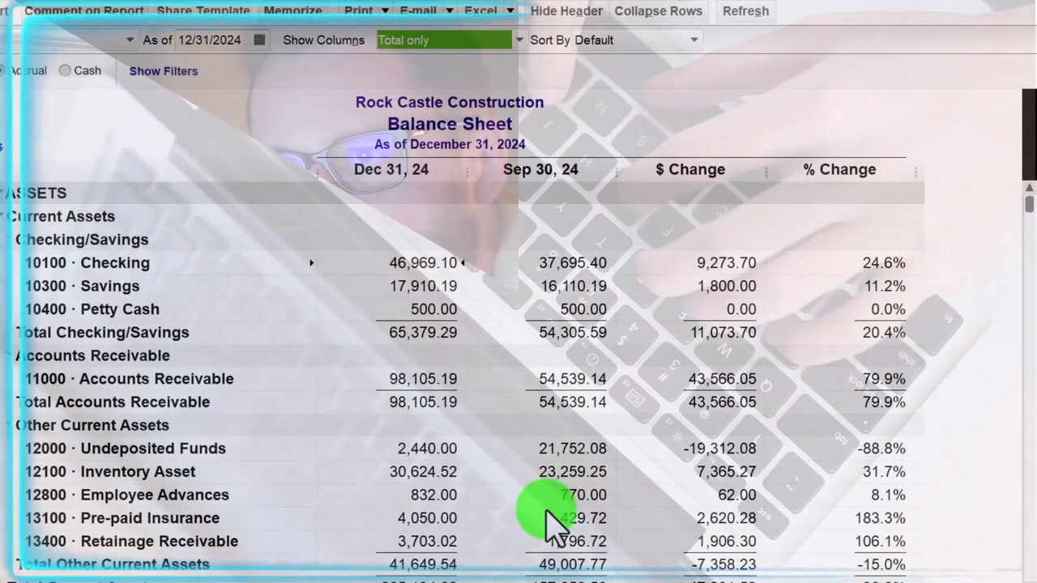
click(391, 209)
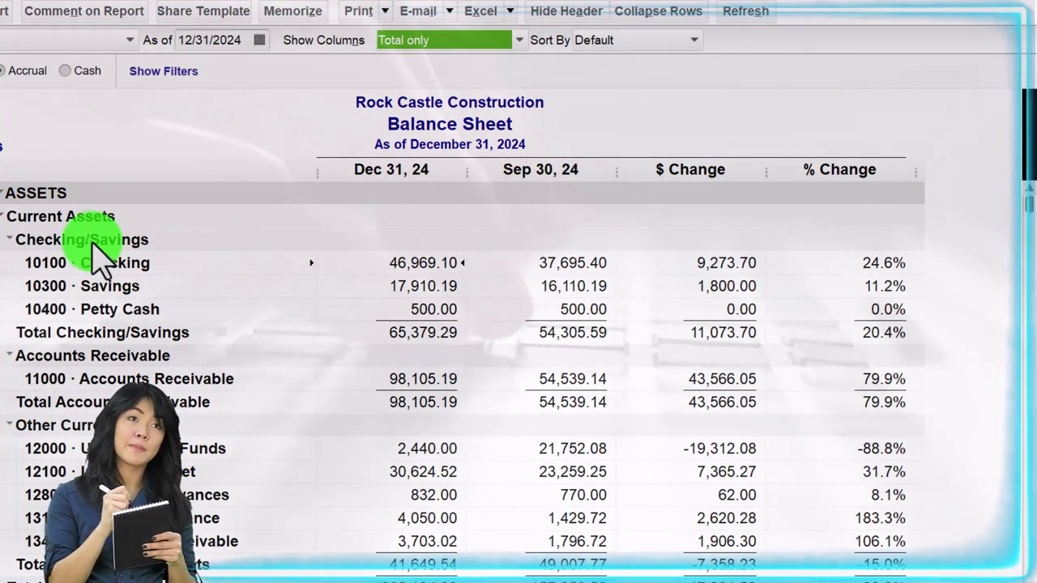
Change the Balance Sheet's start date to 01/01/2024 to compare the full year with the previous period.
click(86, 18)
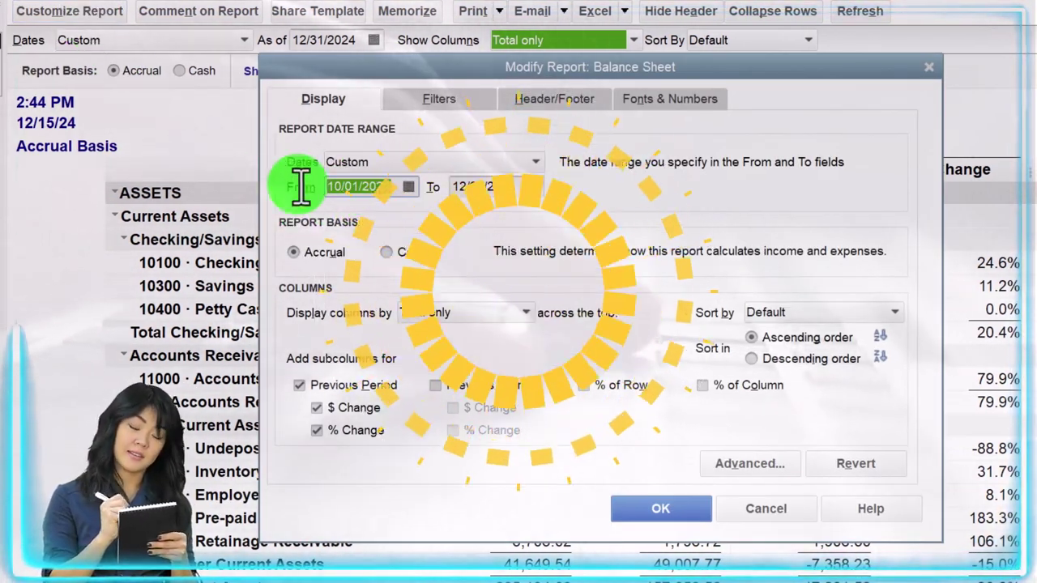
text(010124)
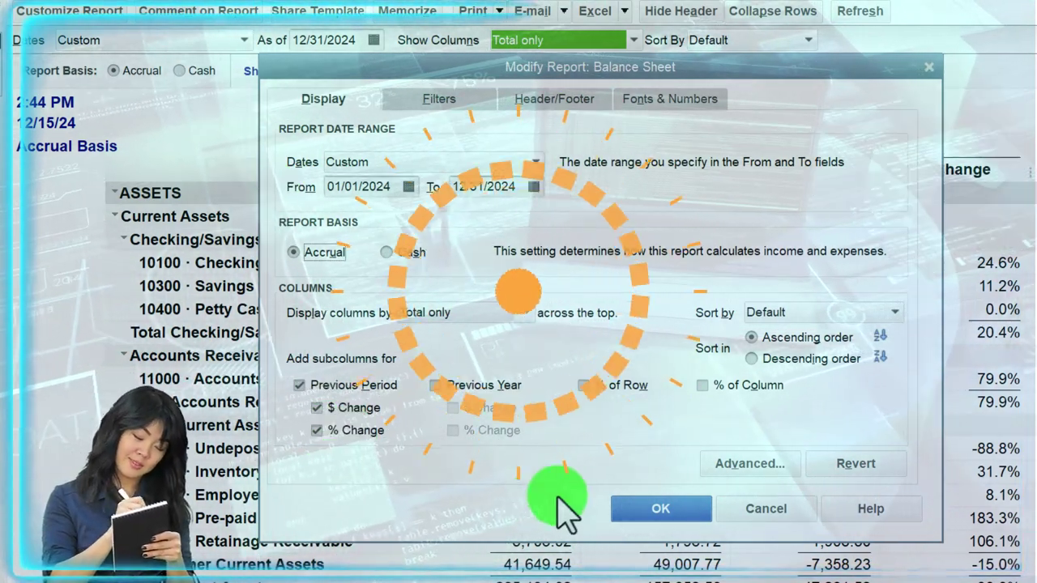
click(638, 512)
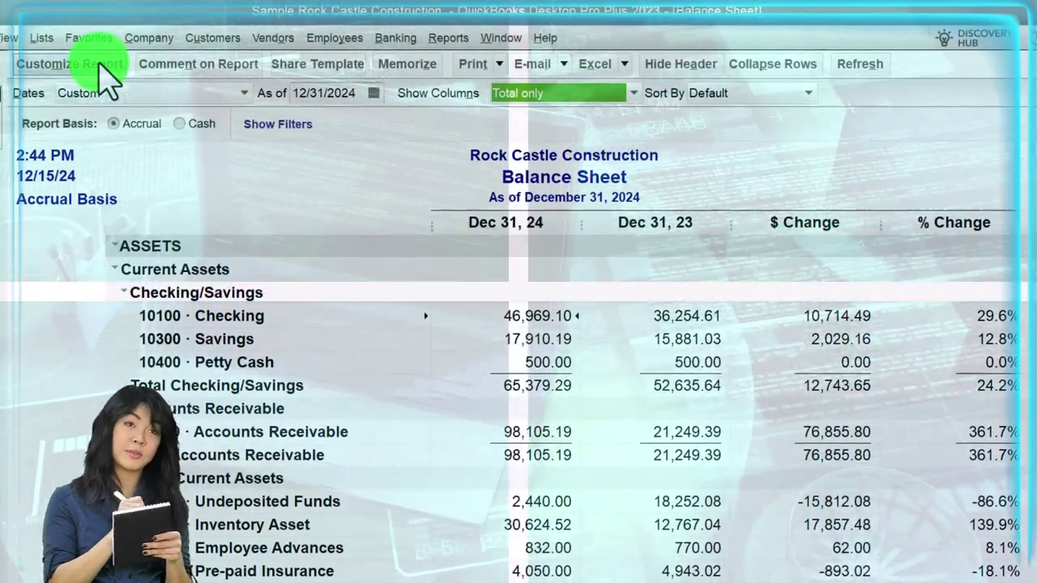
Customize the Balance Sheet to cover 11/01/2024 to 11/30/2024 with a Previous Year subcolumn instead of Previous Period.
click(99, 63)
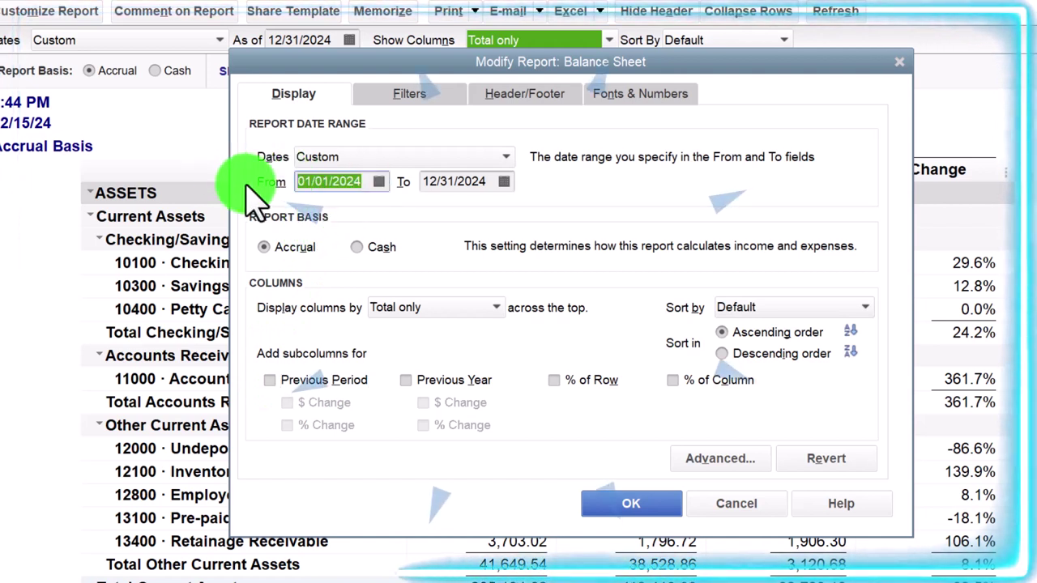
text(1101)
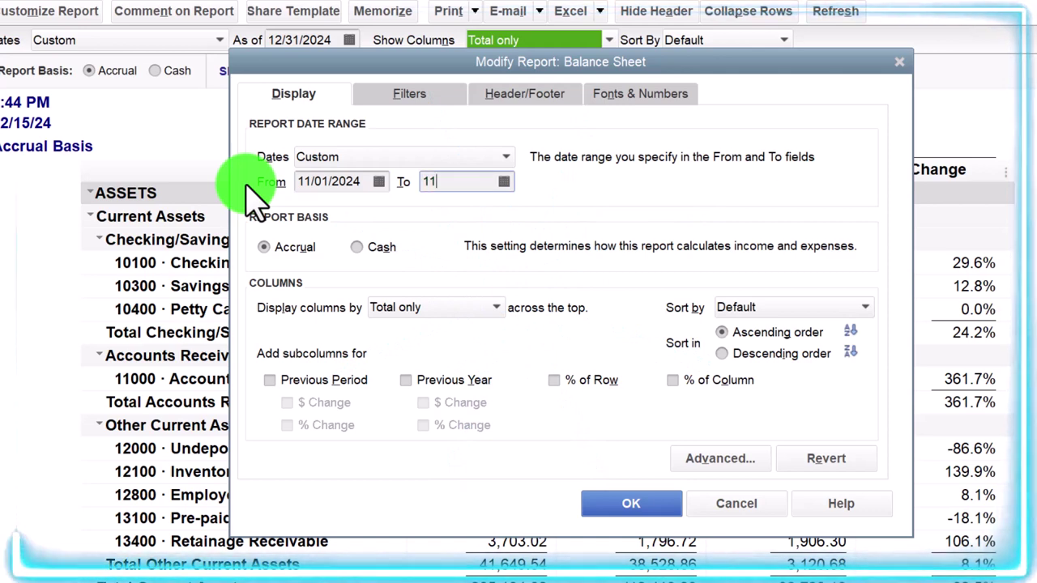
text(113024)
key(Tab)
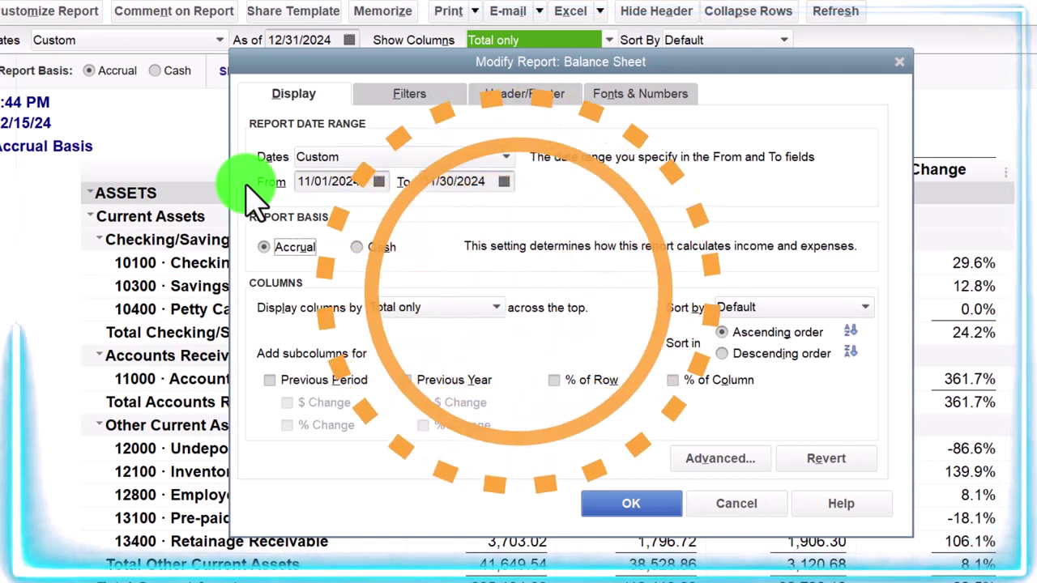
click(407, 380)
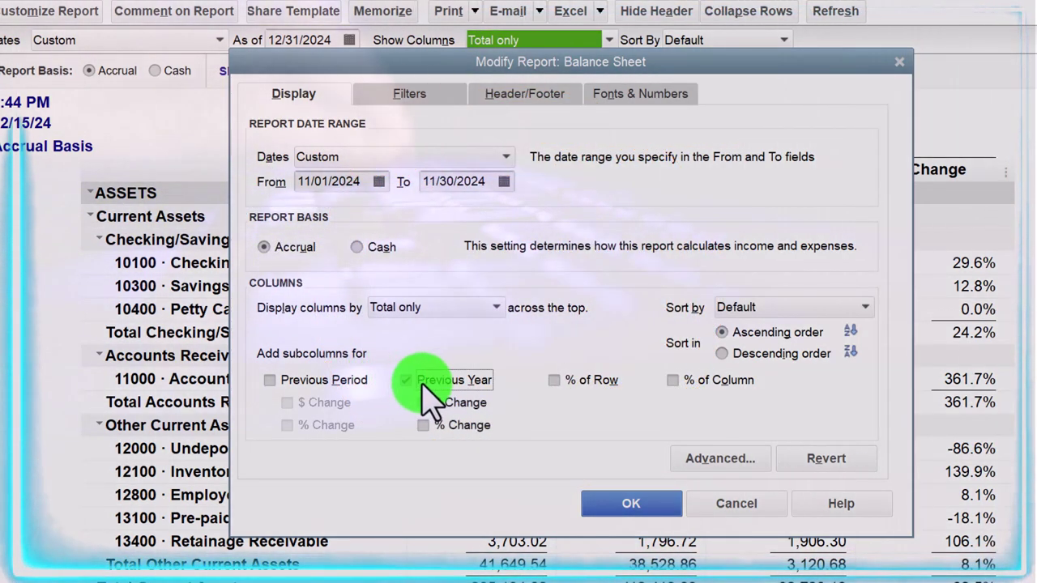
click(627, 503)
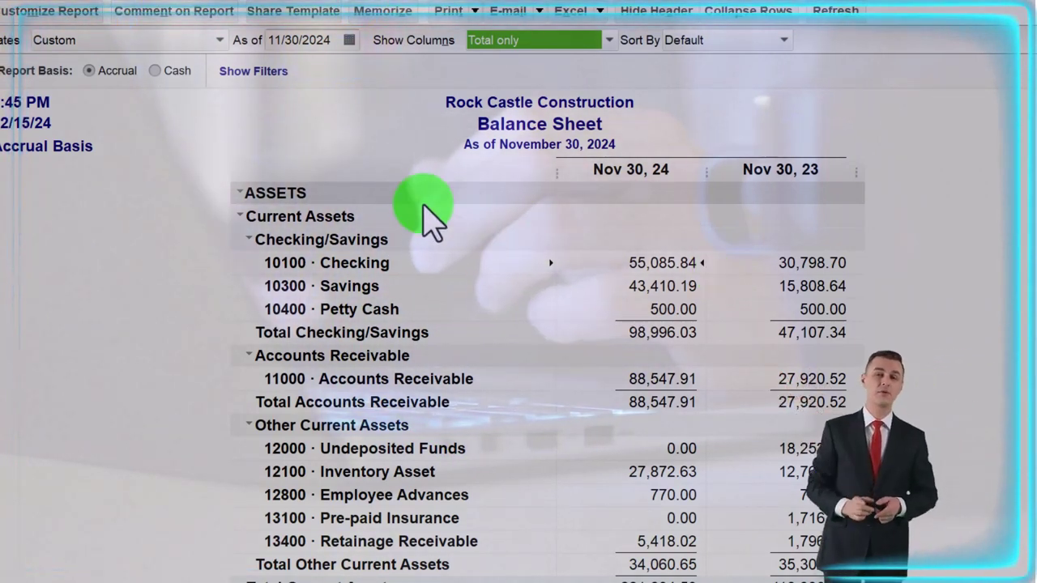
Add the $ Change and % Change subcolumns under Previous Year to the Balance Sheet.
click(57, 11)
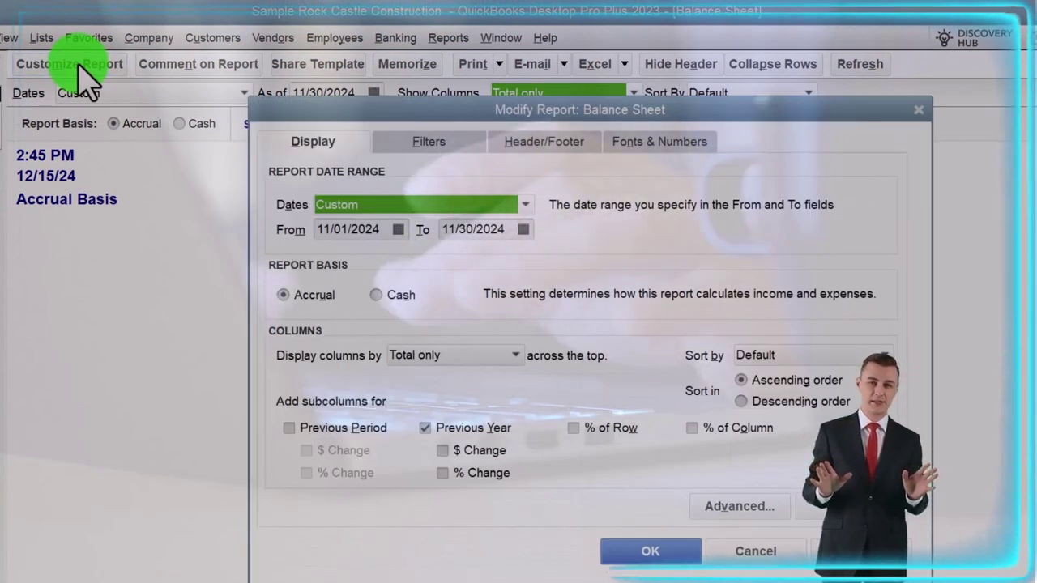
click(442, 450)
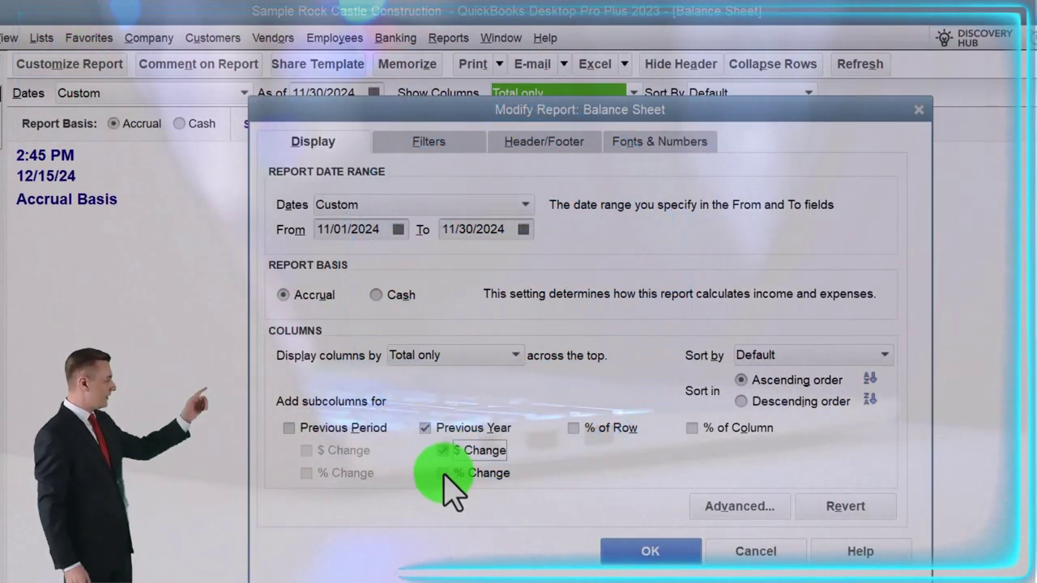
click(443, 473)
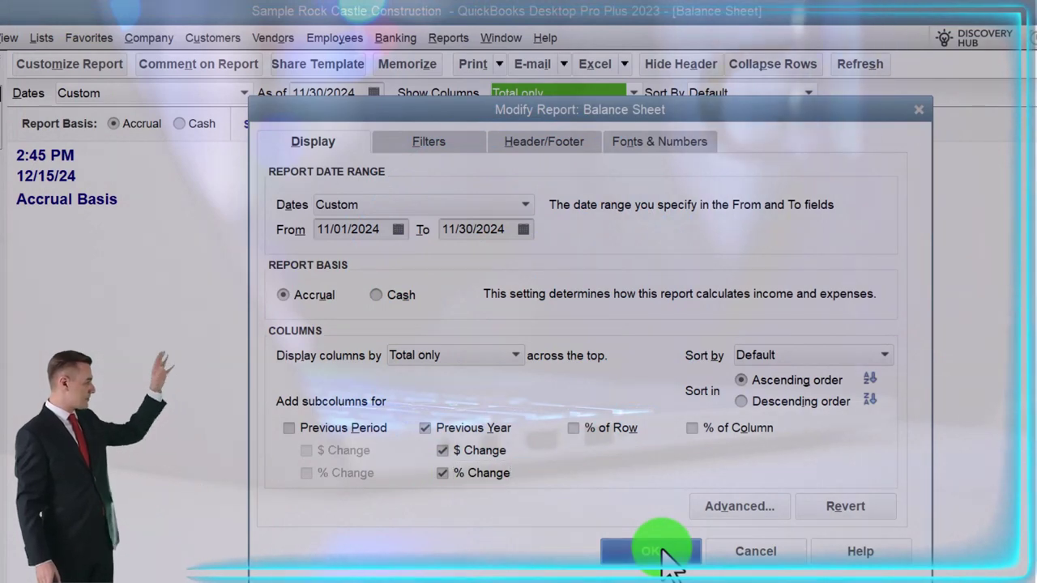
click(652, 551)
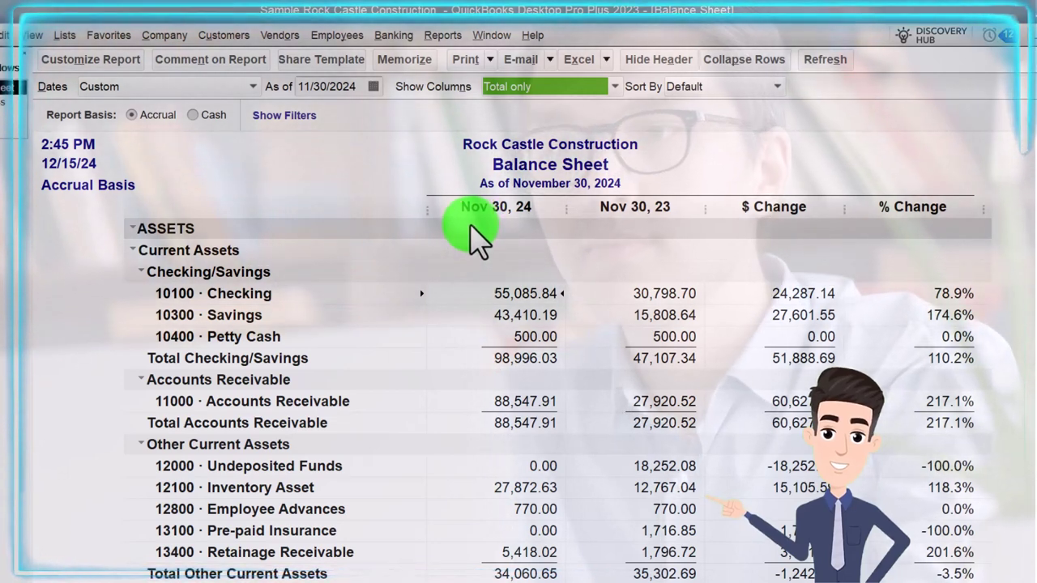
Replace the Previous Year comparison with Previous Period, including its $ Change and % Change subcolumns.
click(109, 65)
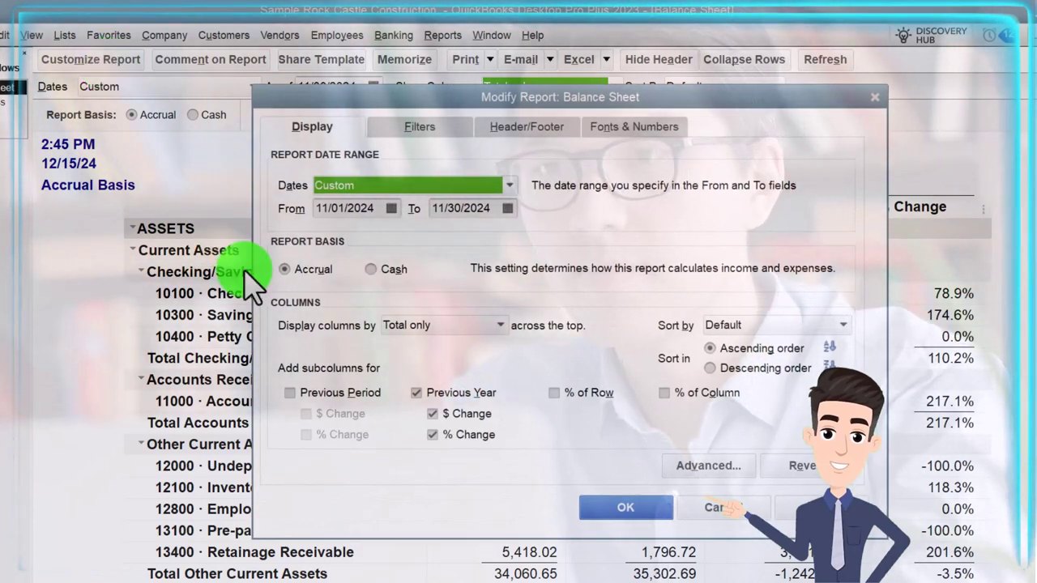
click(415, 394)
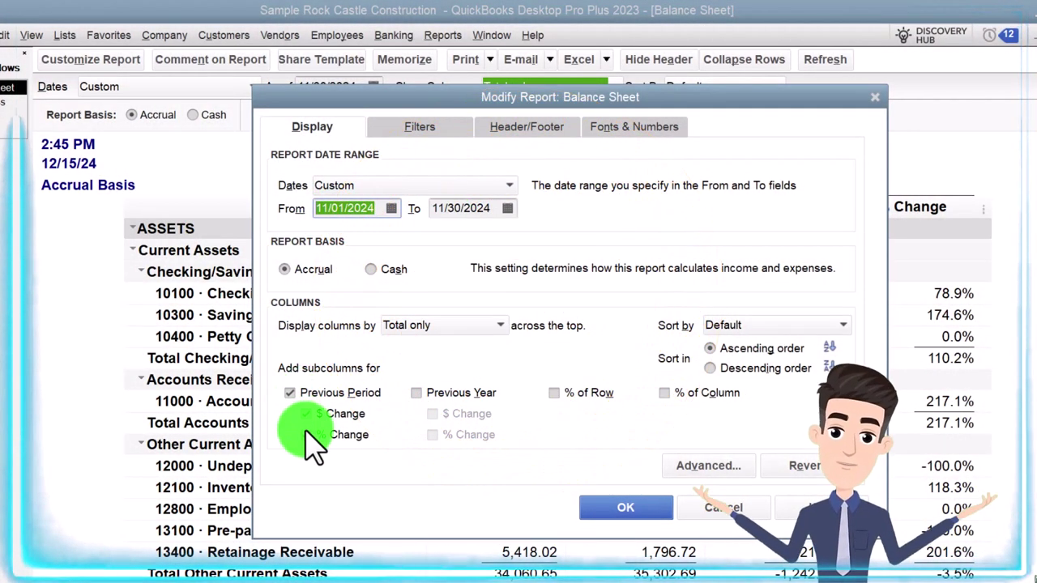
click(623, 508)
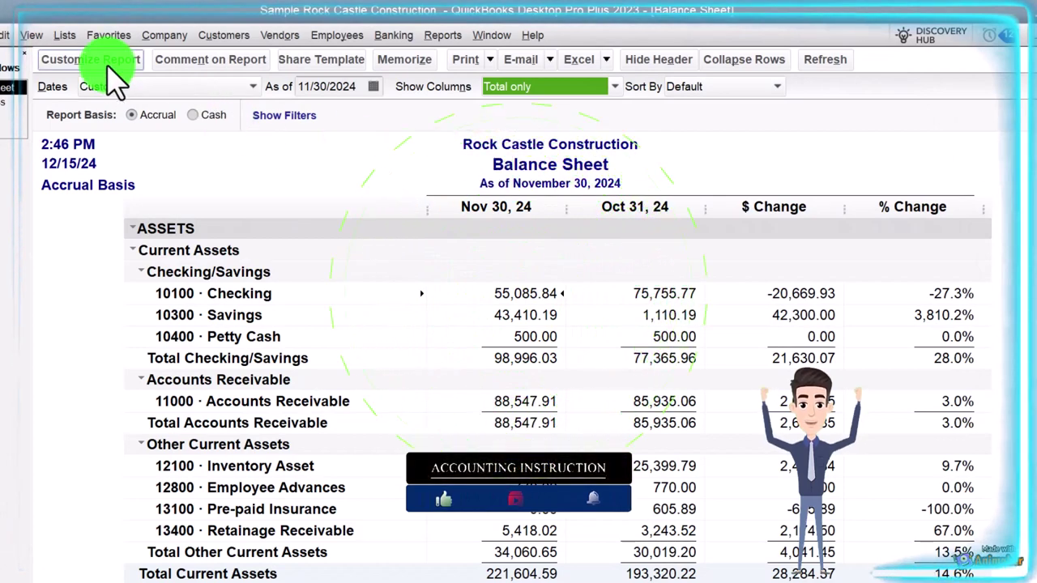
Title the report Comparative Balance Sheet and remove the subtitle, date prepared, time prepared and report basis from its header.
click(109, 63)
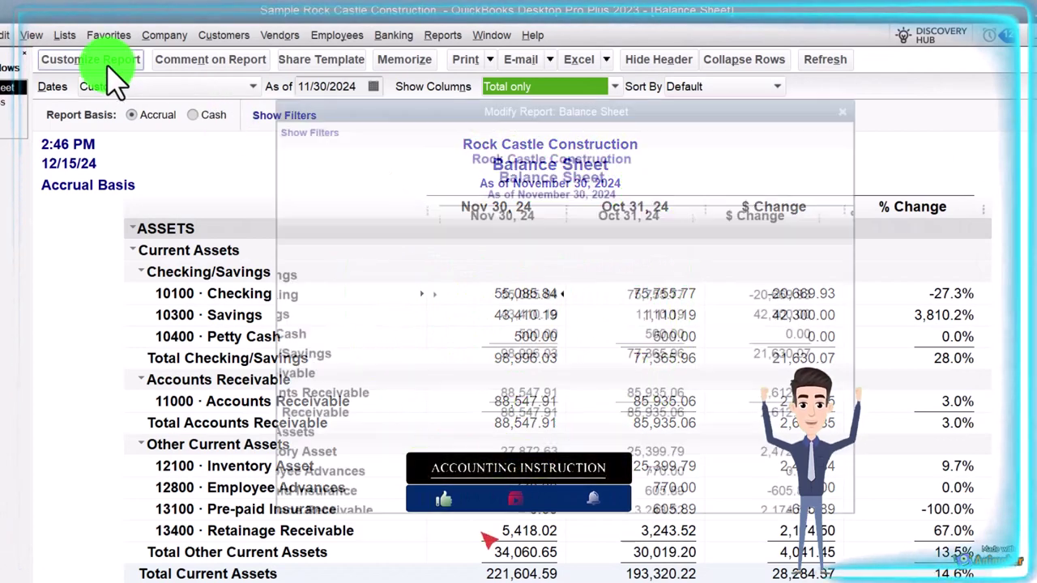
click(518, 123)
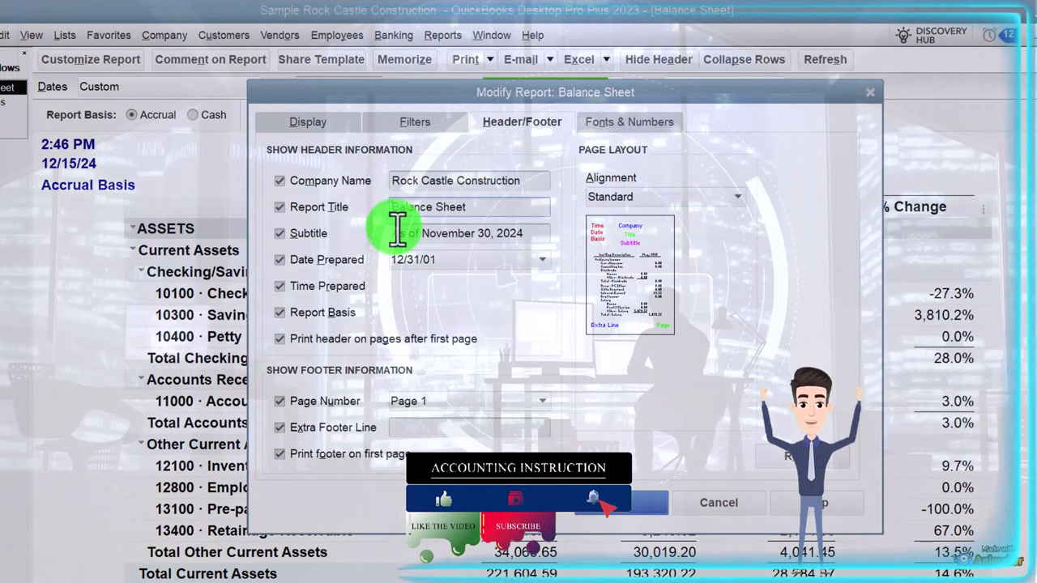
text(Comparative)
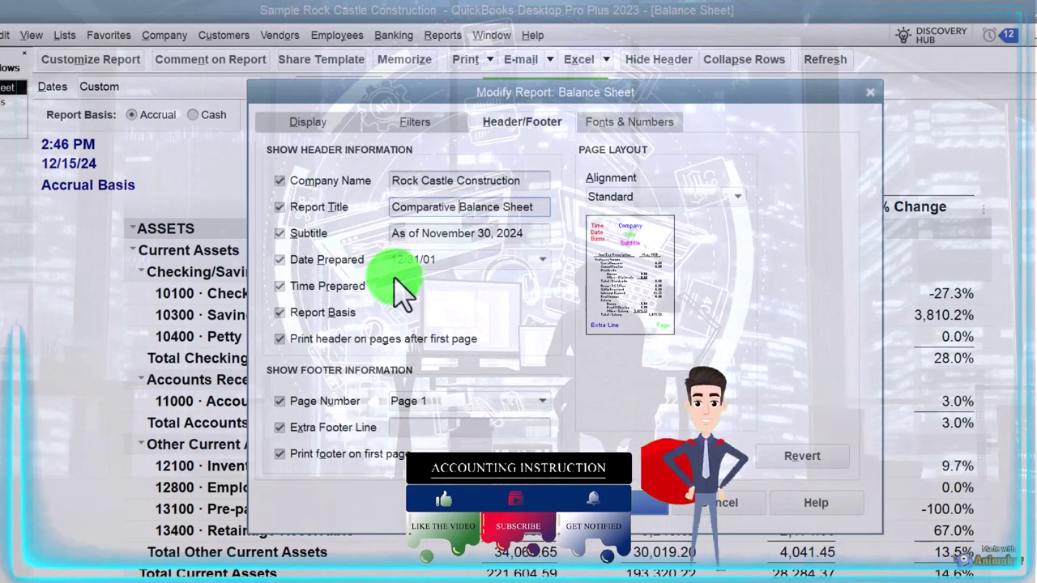
click(279, 233)
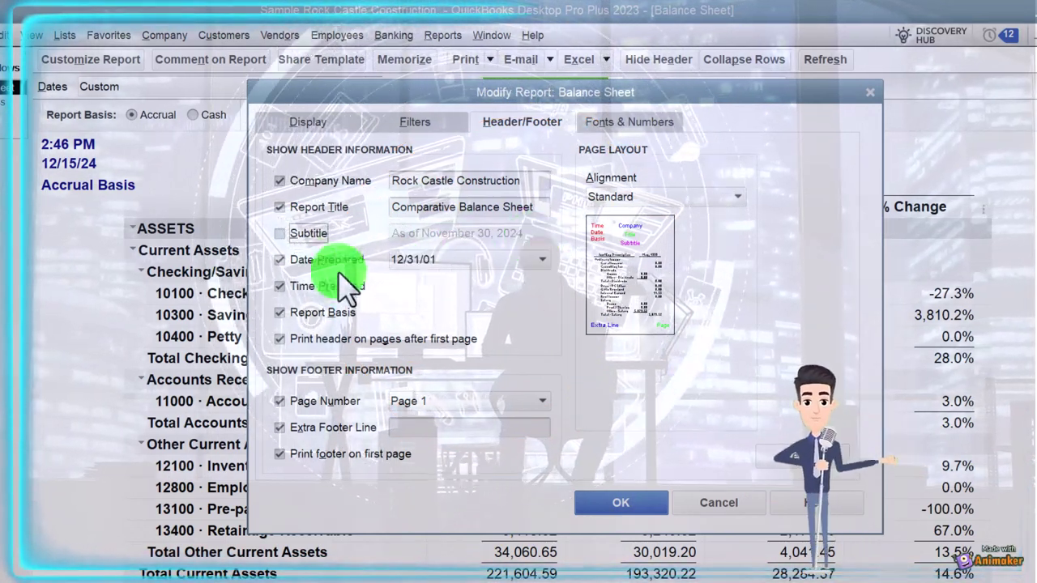
click(279, 259)
click(279, 286)
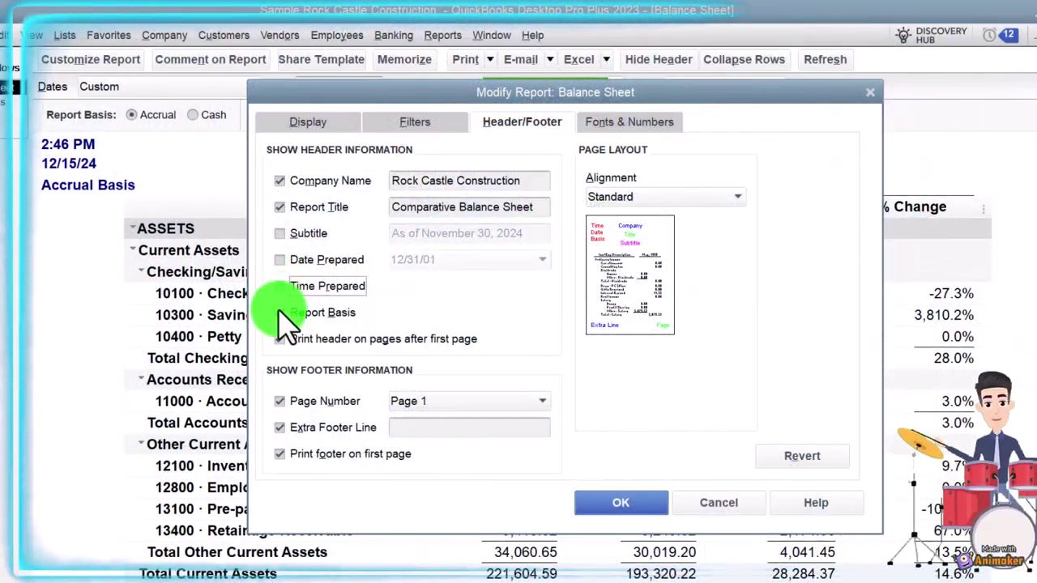
click(280, 312)
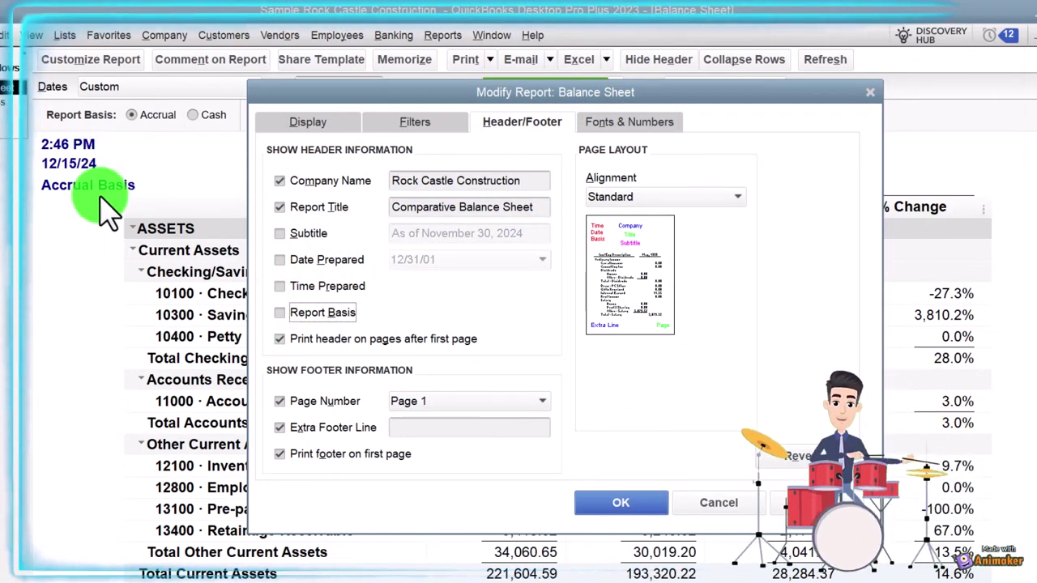
Enter a person's first name as the report's extra footer line.
click(427, 424)
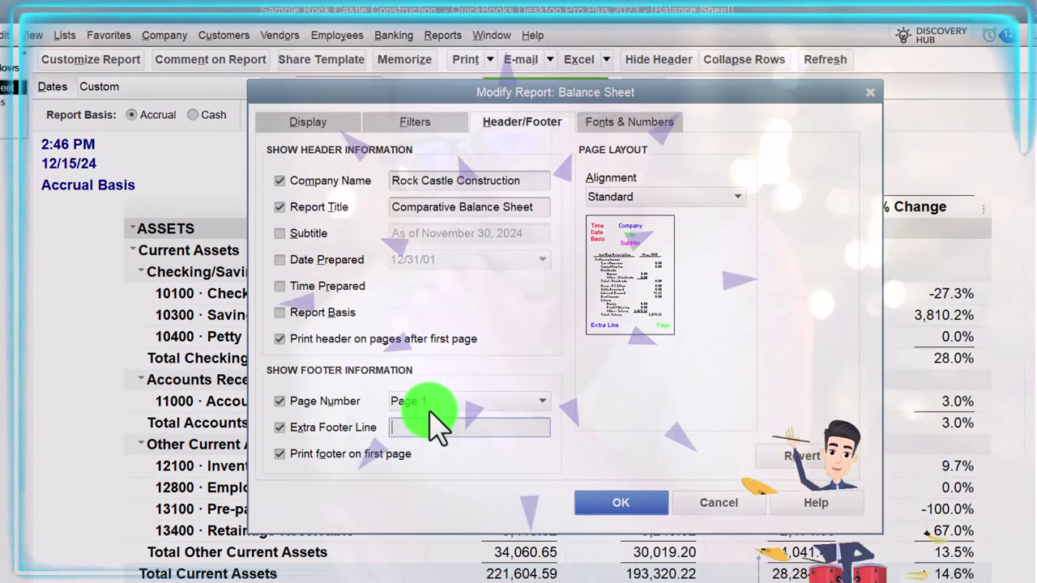
text(Rober)
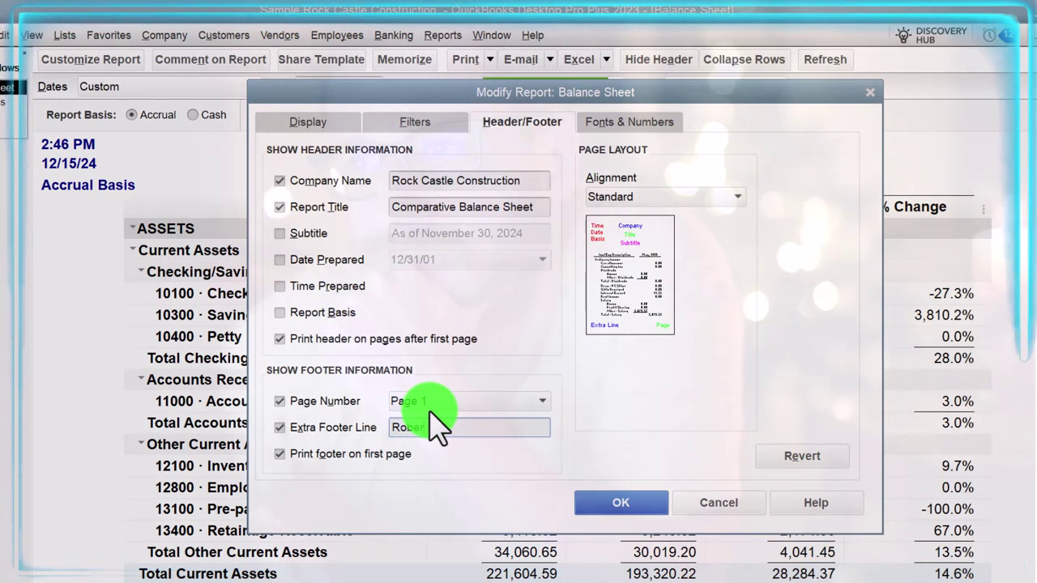
text(t)
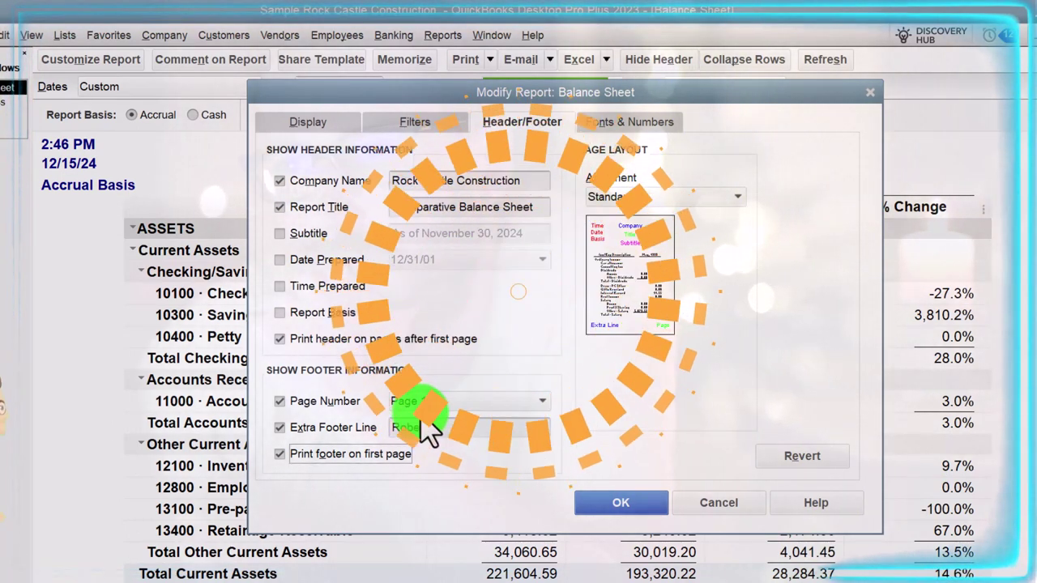
Format the report's negative numbers in parentheses and bright red, show all numbers without cents, and apply the changes.
click(628, 129)
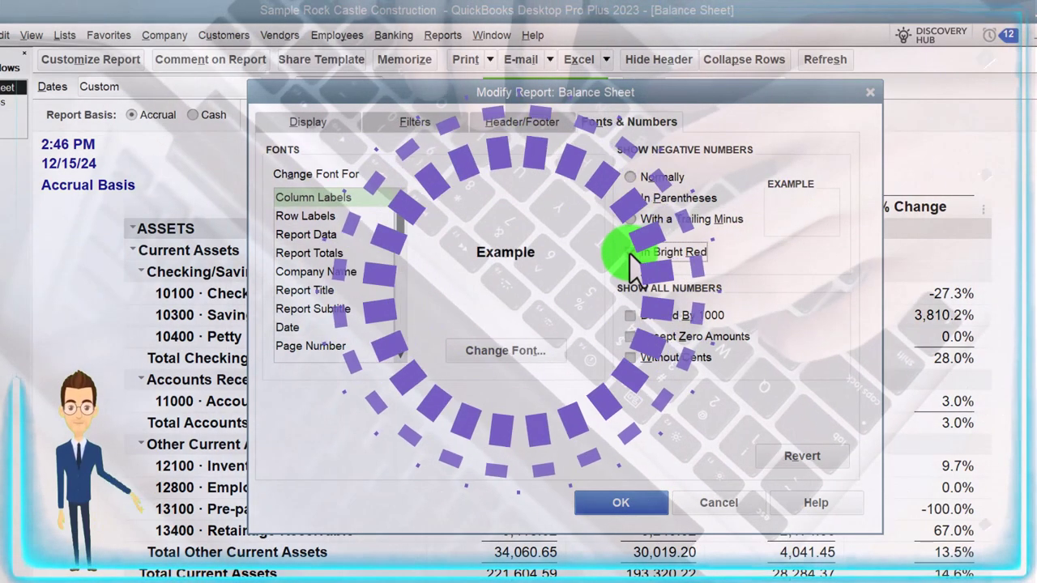
click(631, 252)
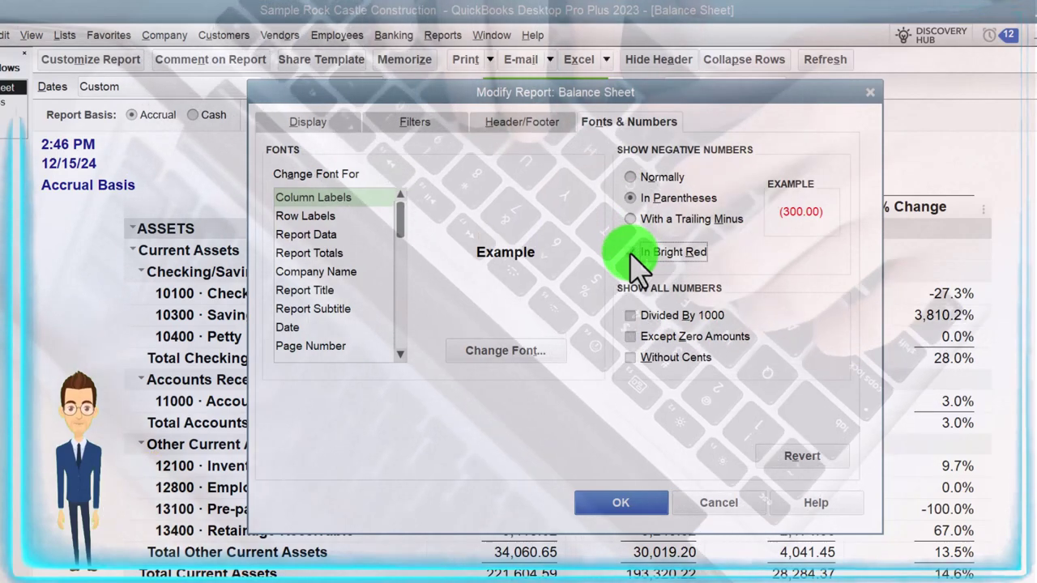
click(631, 357)
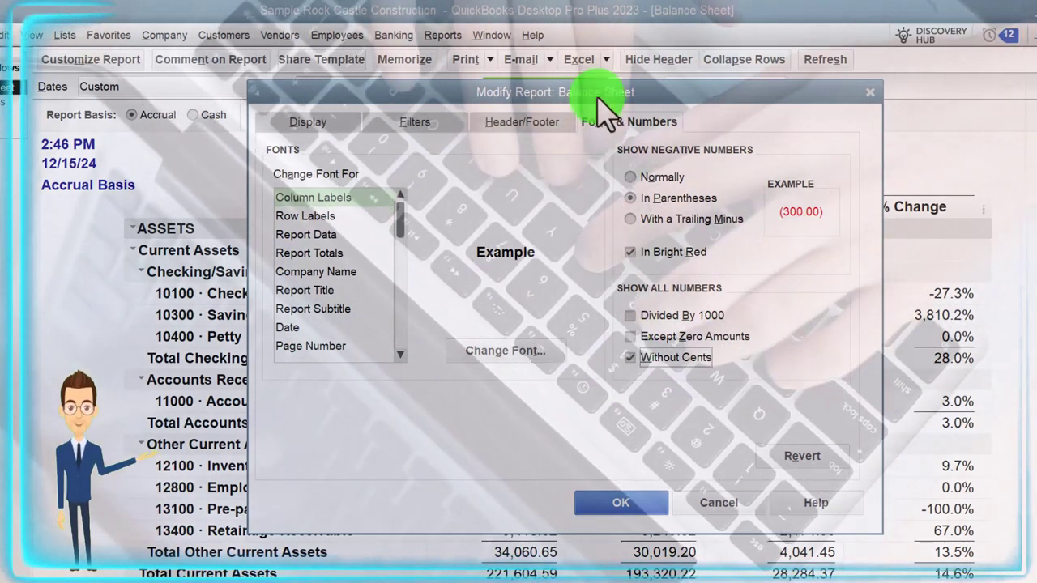
drag(600, 90, 441, 88)
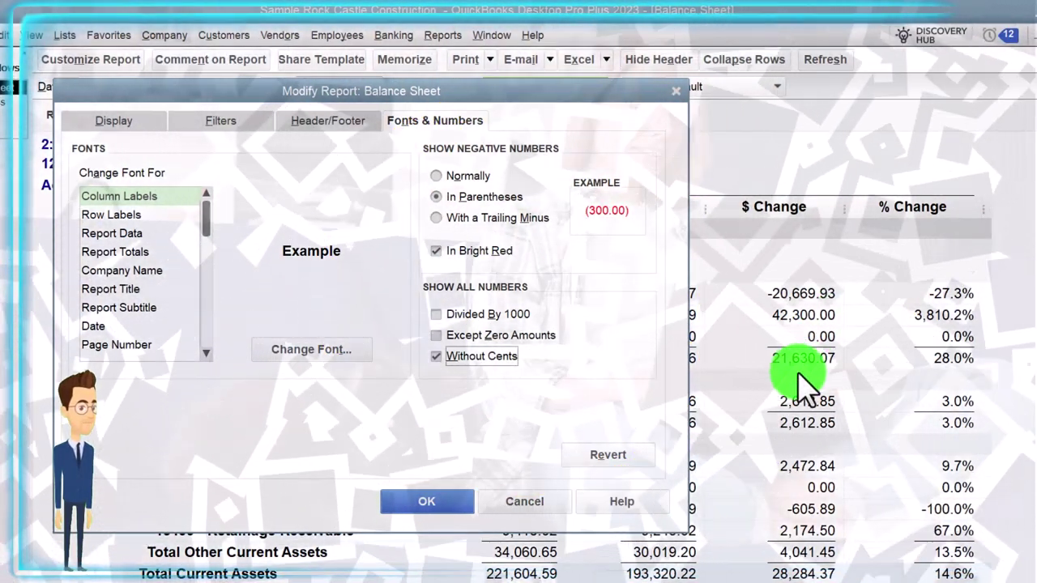
click(454, 503)
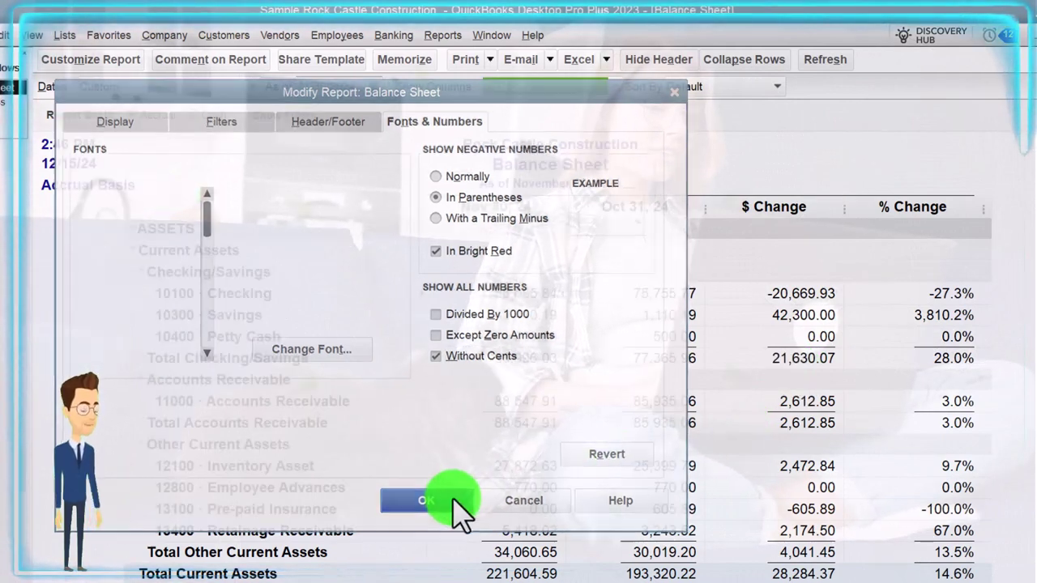
Check the reformatted Comparative Balance Sheet and open the settings for memorizing it.
scroll(535, 413, down, 7)
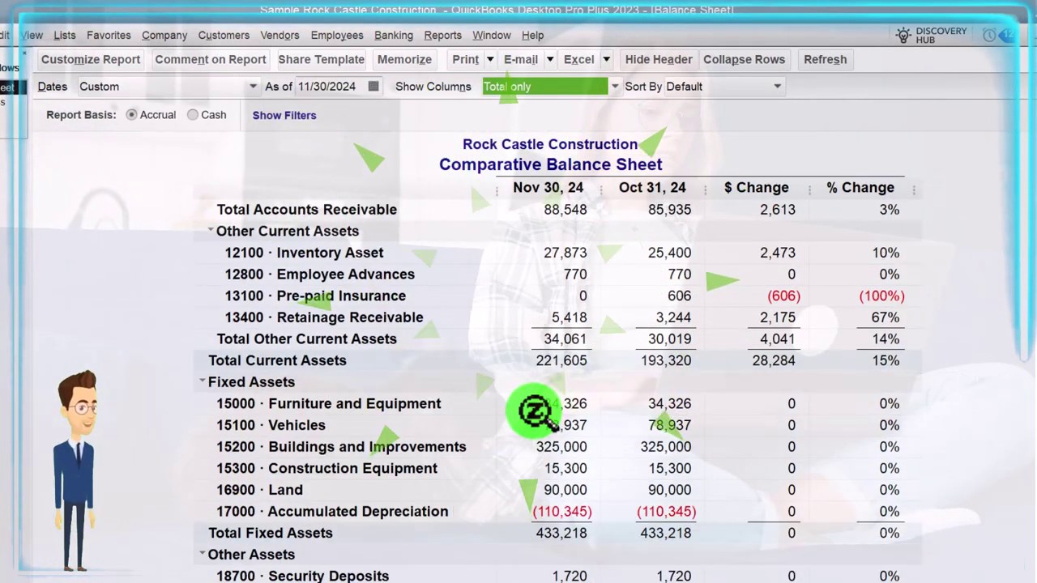
scroll(535, 414, down, 10)
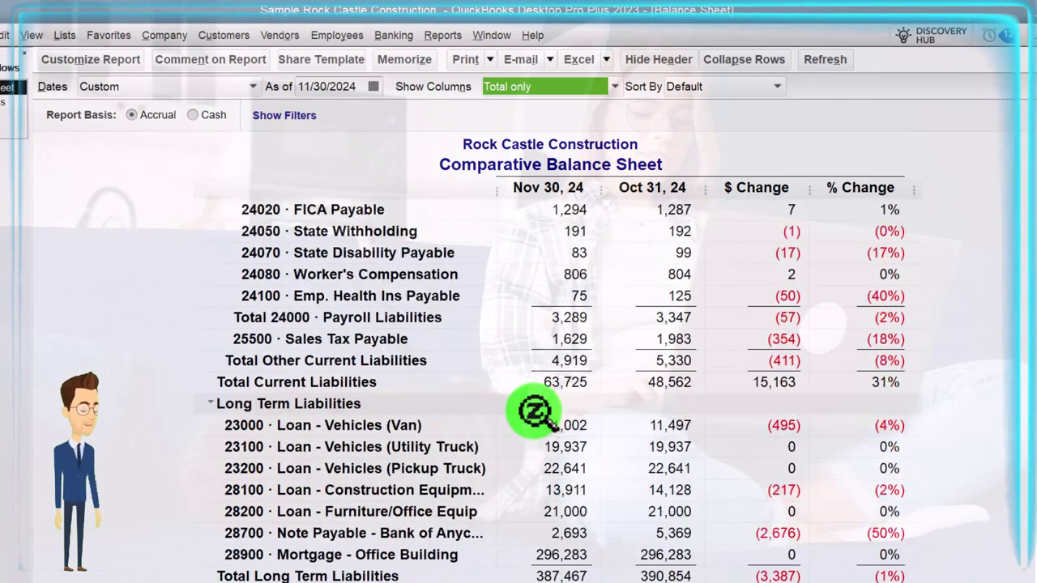
scroll(534, 413, up, 15)
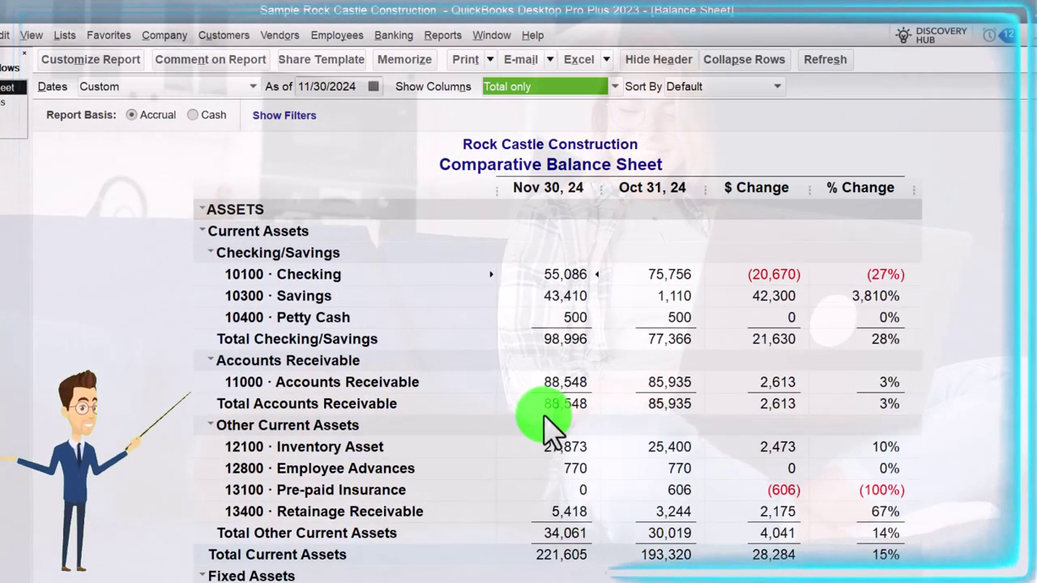
click(400, 62)
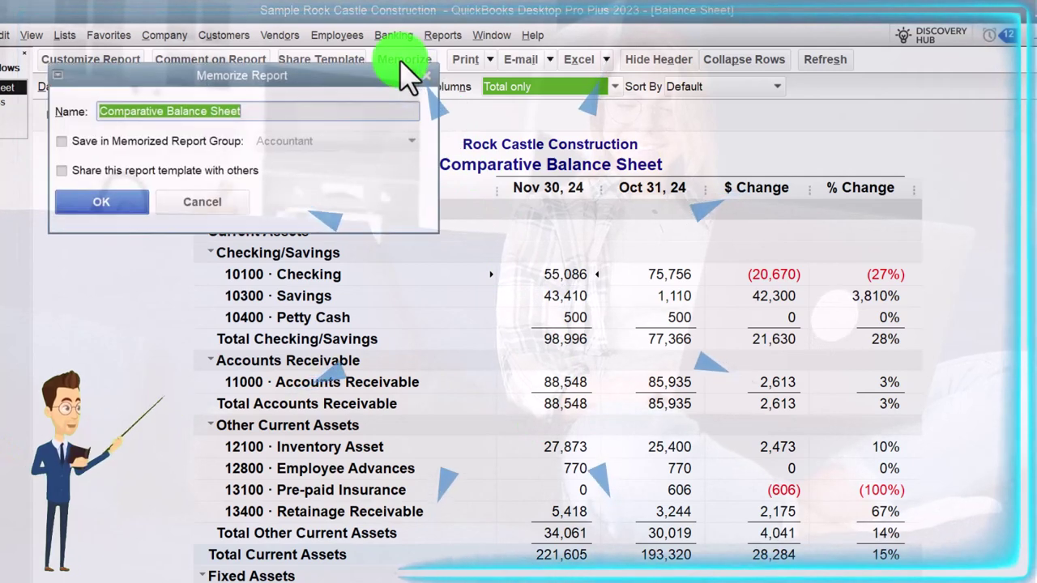
drag(302, 80, 586, 271)
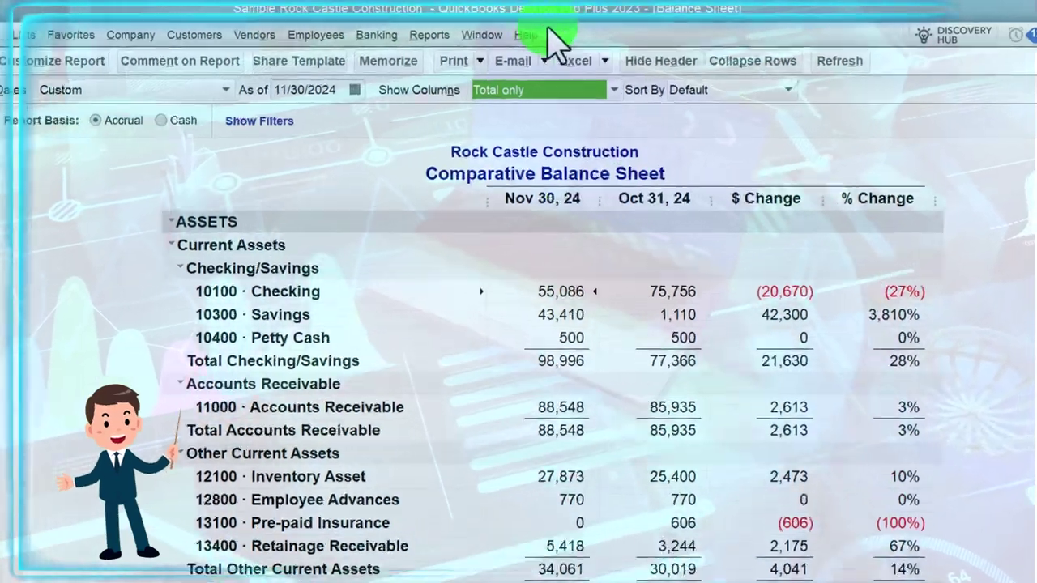
Open the Report Center and maximize its window.
click(428, 34)
click(442, 59)
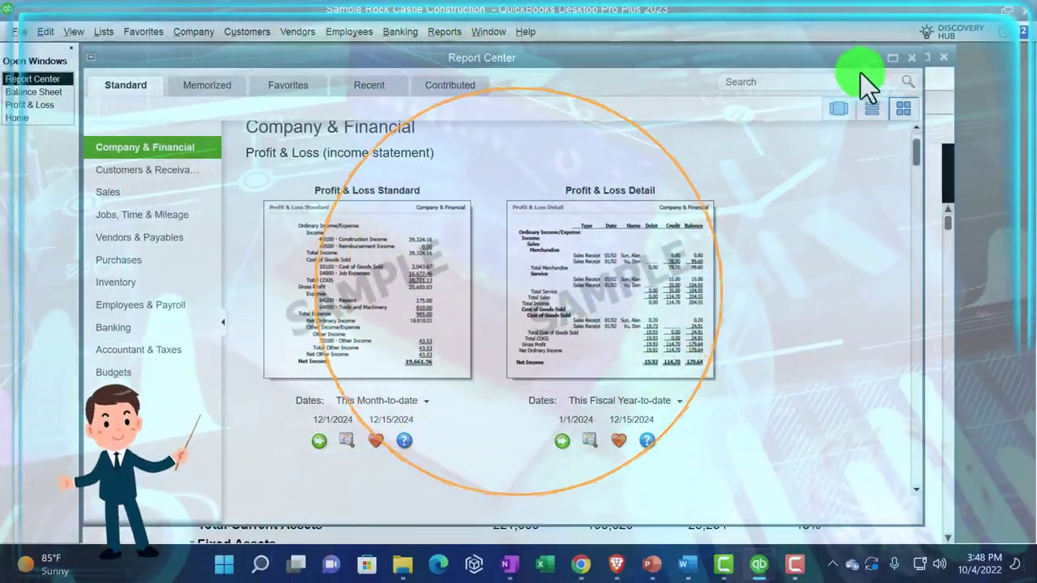
click(891, 58)
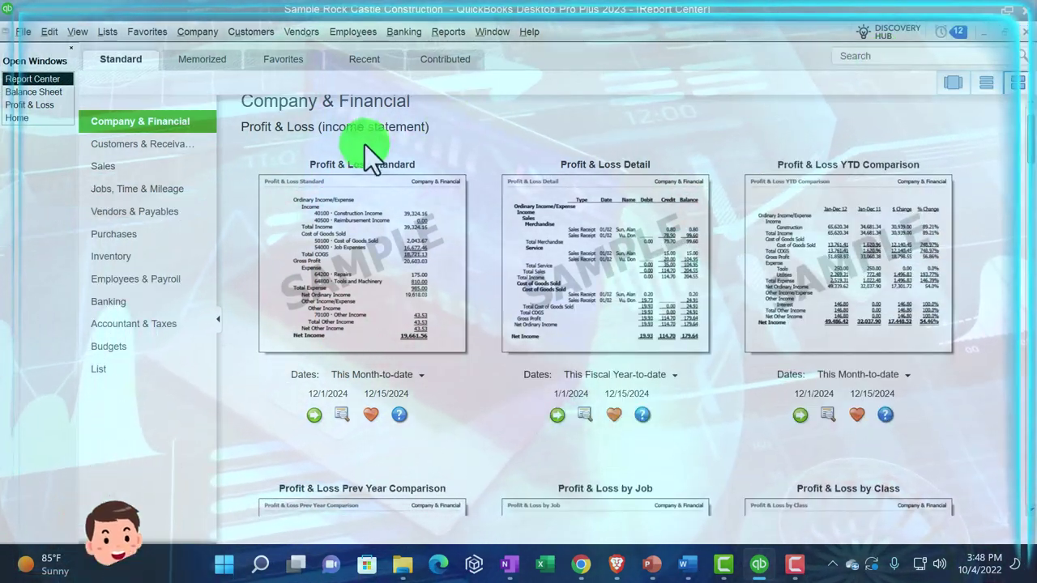
Run the Balance Sheet Prev Year Comparison report from the Balance Sheet & Net Worth group of Company & Financial reports.
scroll(440, 335, down, 8)
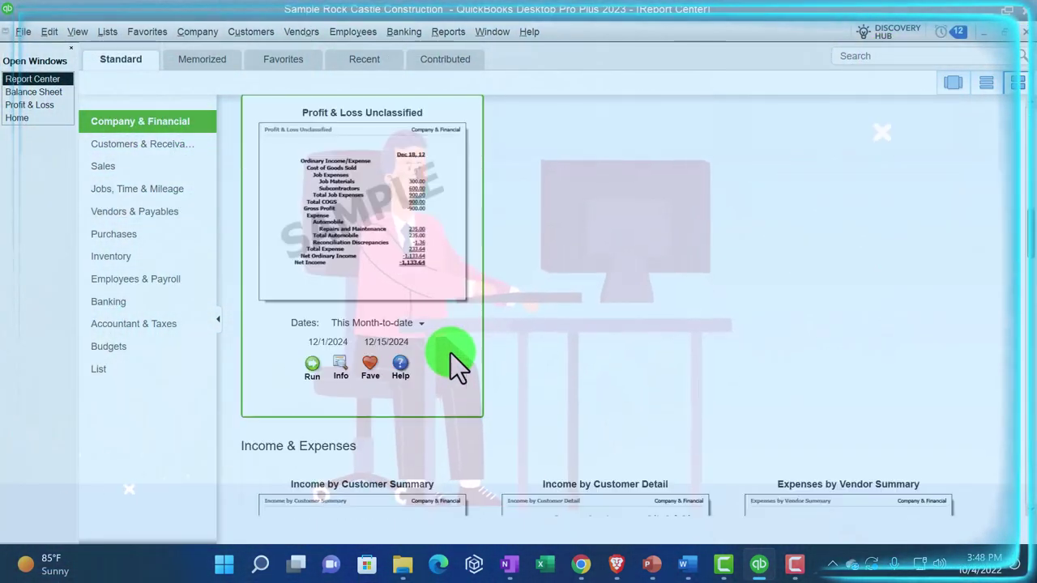
scroll(450, 353, down, 10)
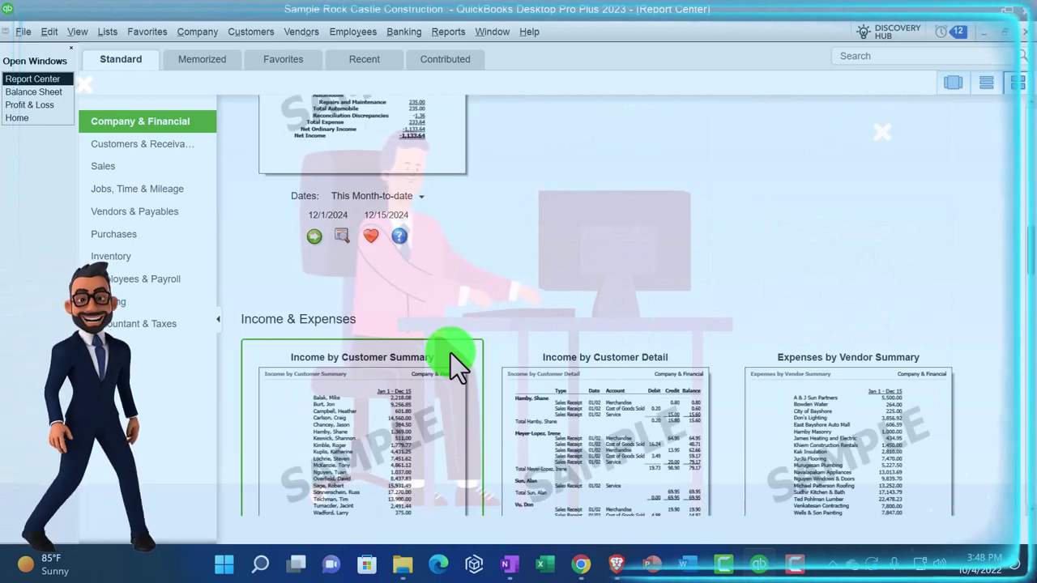
scroll(451, 353, down, 2)
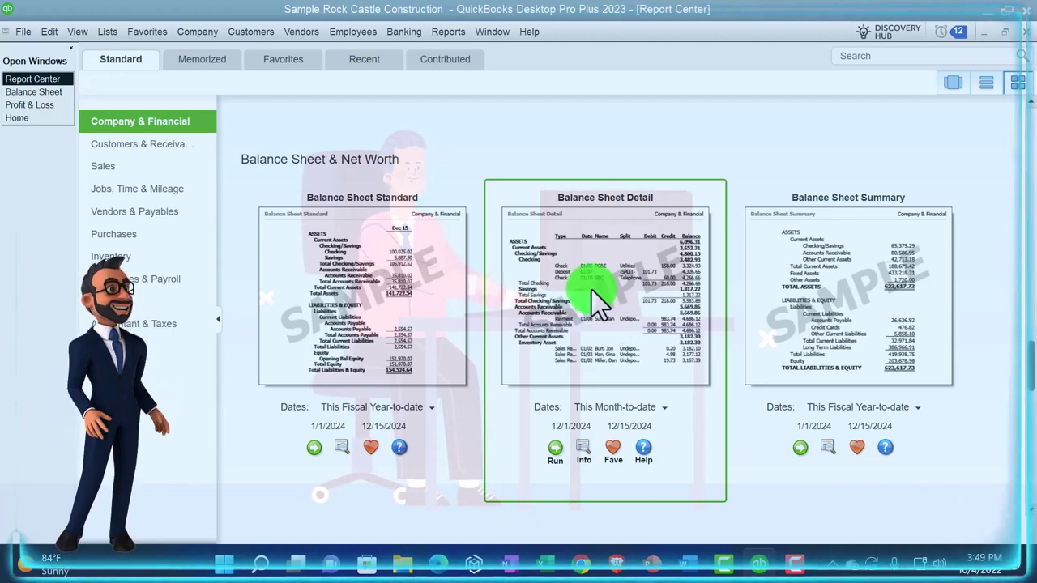
scroll(598, 299, down, 5)
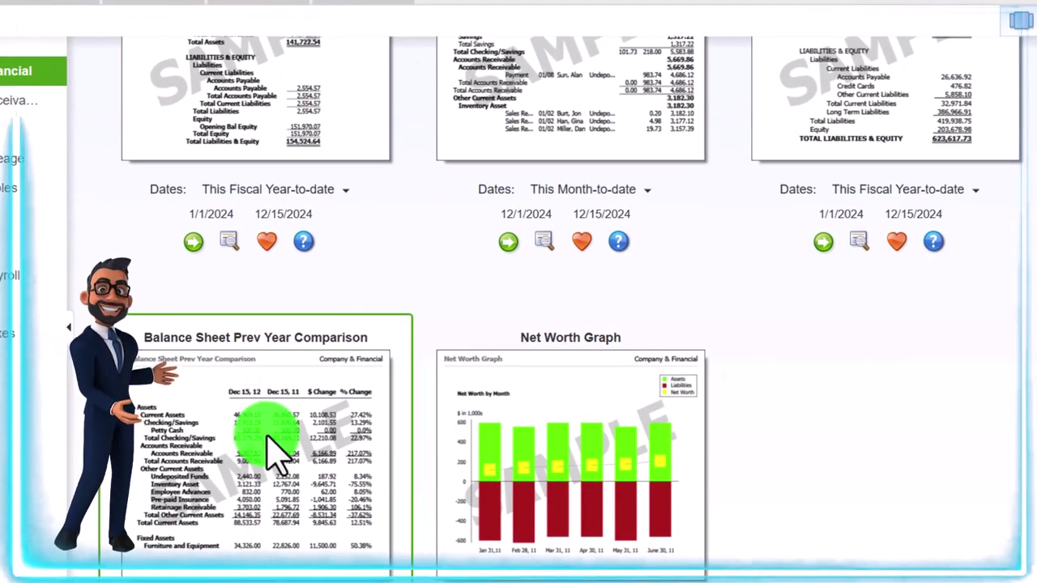
scroll(259, 458, down, 3)
click(187, 563)
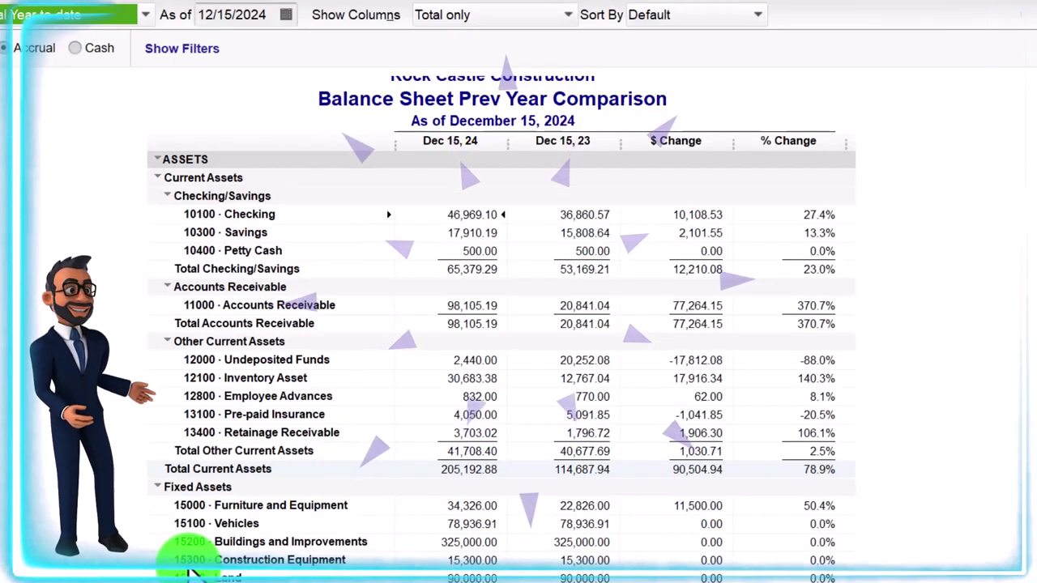